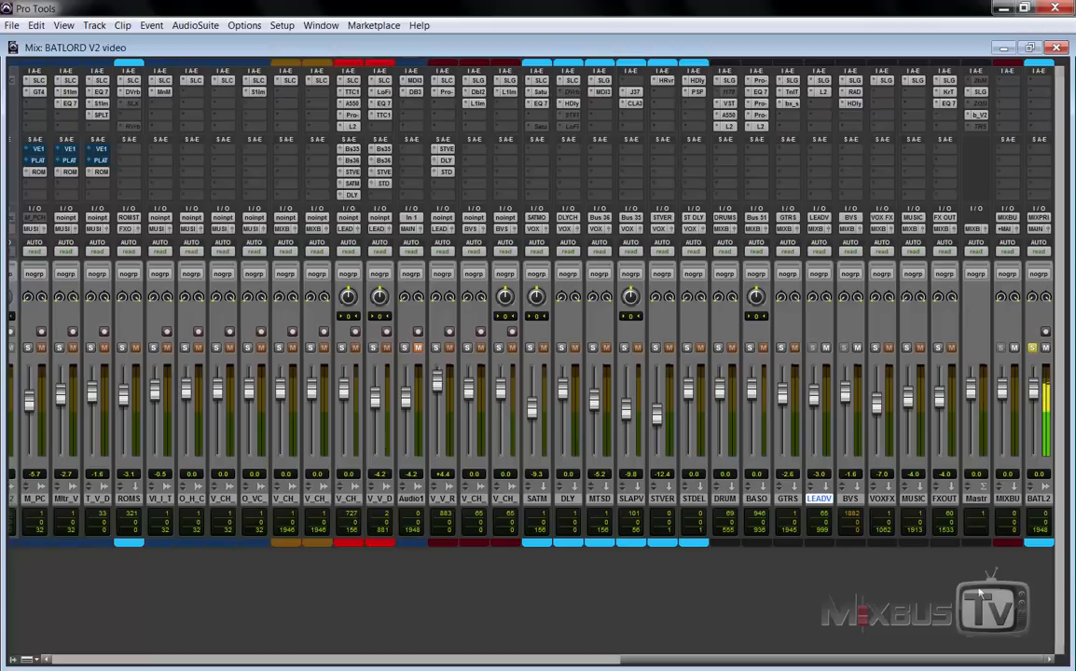
- Switch to the Edit window and examine the session's tracks from the BATLORD mix print up to the snare and tom tracks
key("ctrl+equal")
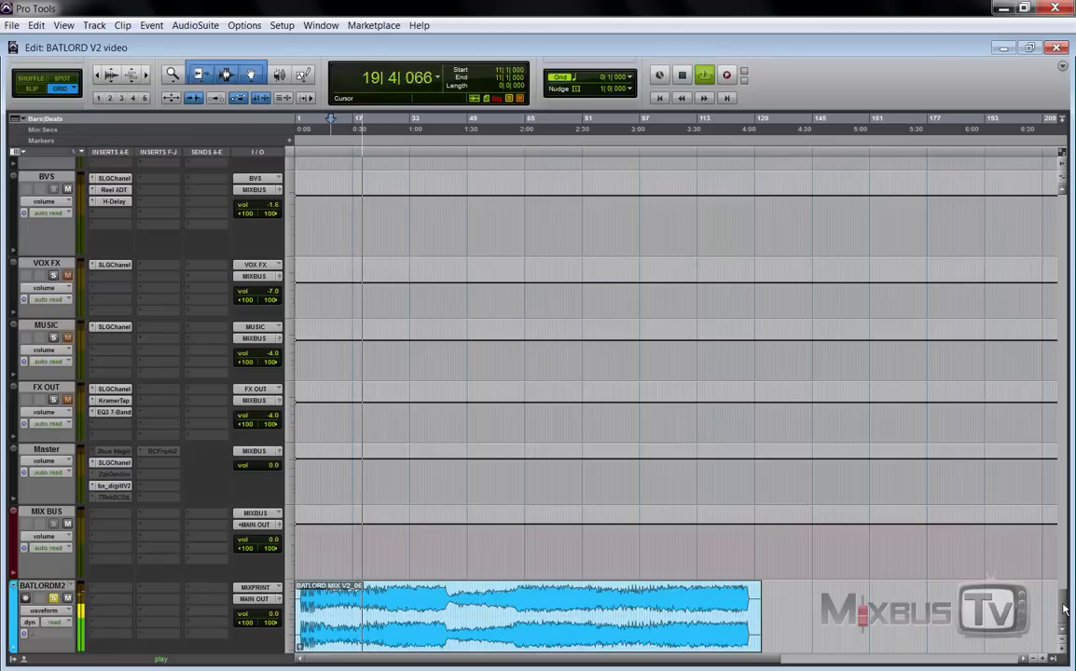
scroll(1067, 596, "up", 3)
scroll(1067, 597, "up", 8)
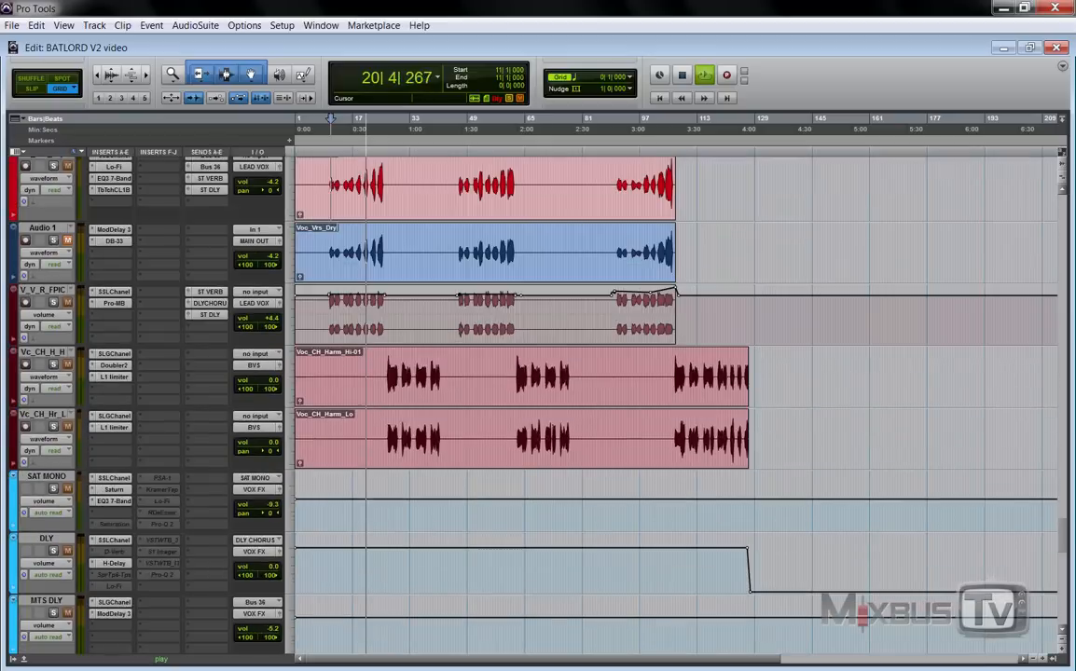
scroll(1067, 596, "up", 8)
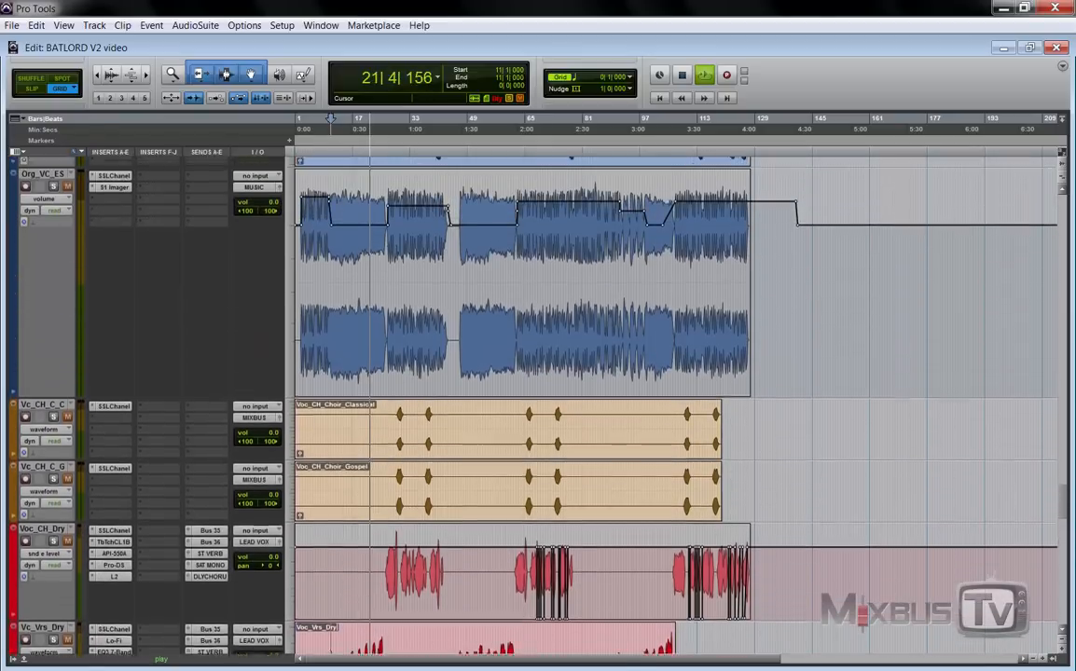
scroll(671, 400, "up", 8)
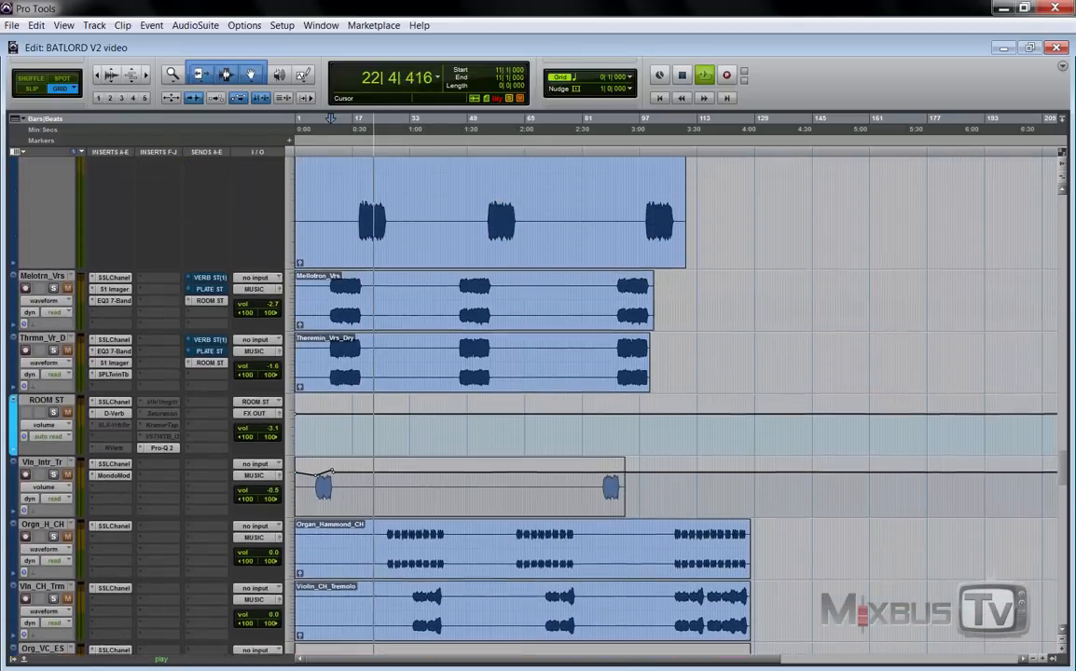
scroll(671, 401, "up", 10)
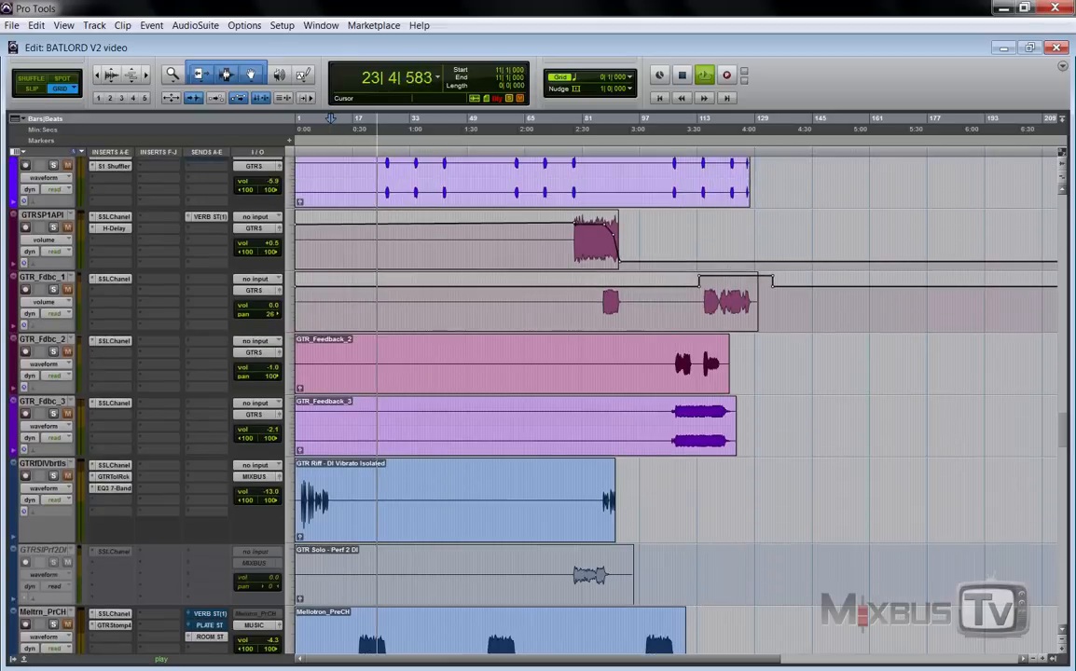
scroll(671, 401, "up", 10)
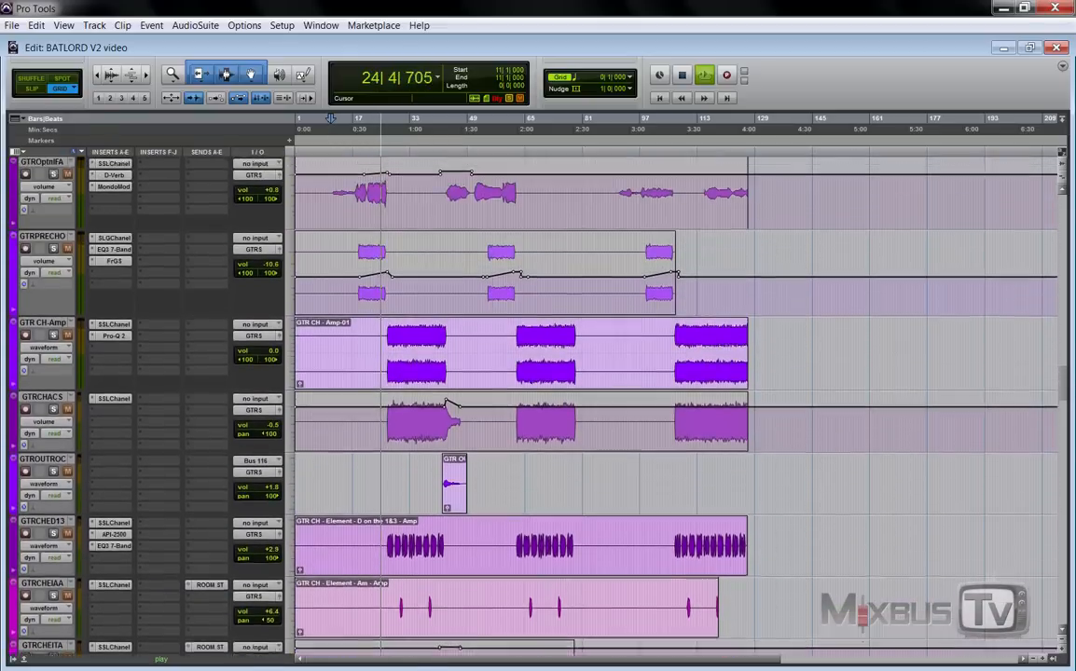
scroll(671, 401, "up", 10)
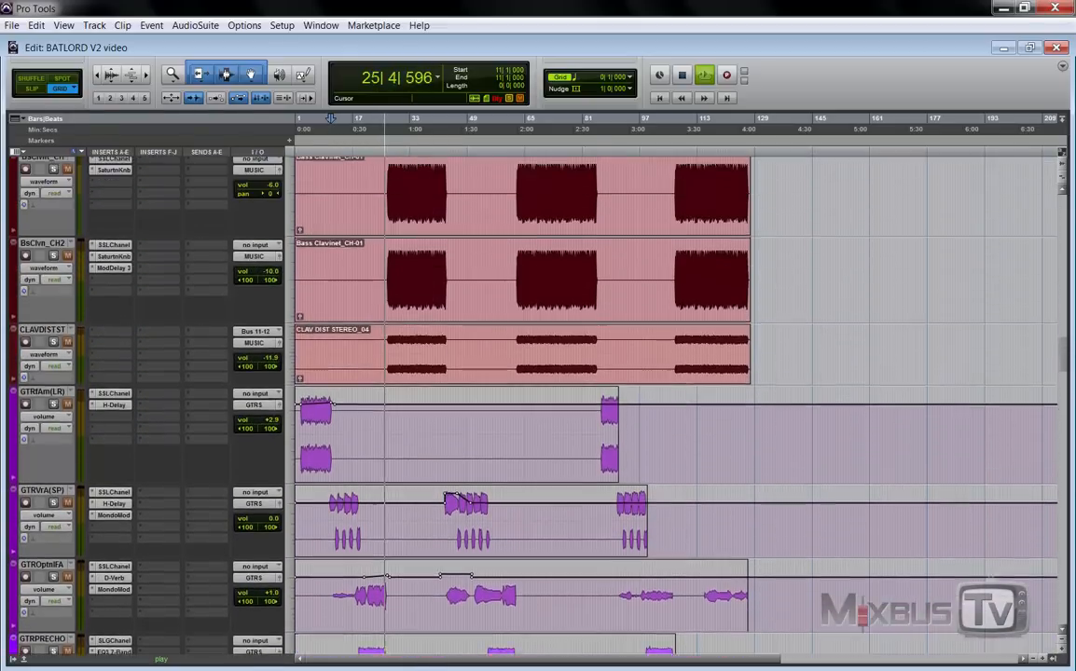
scroll(671, 400, "up", 5)
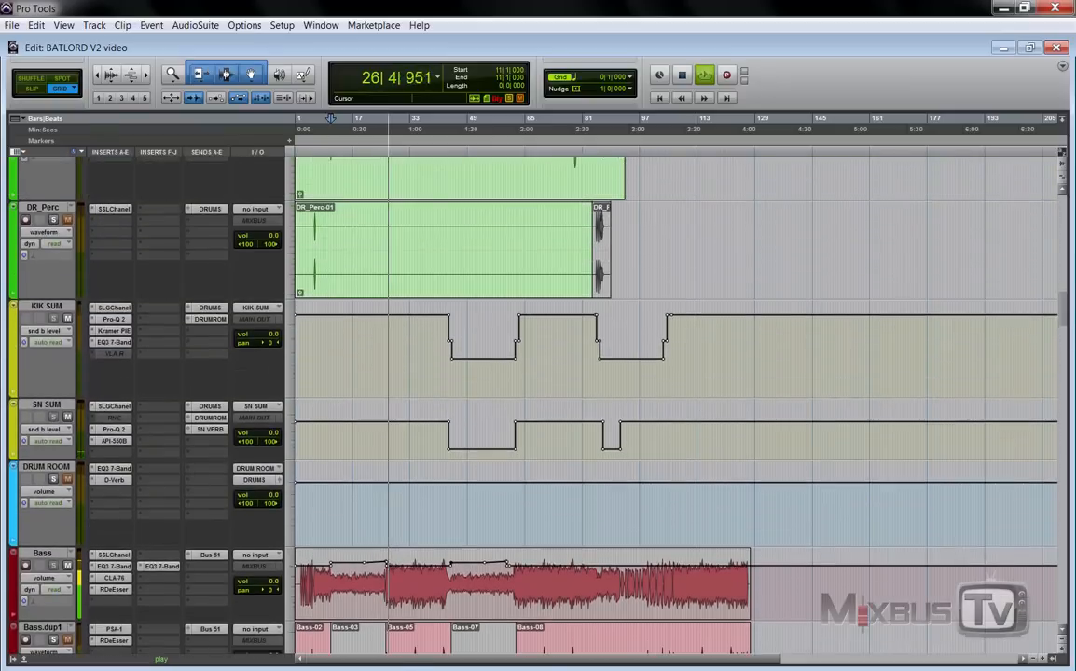
scroll(671, 401, "up", 1)
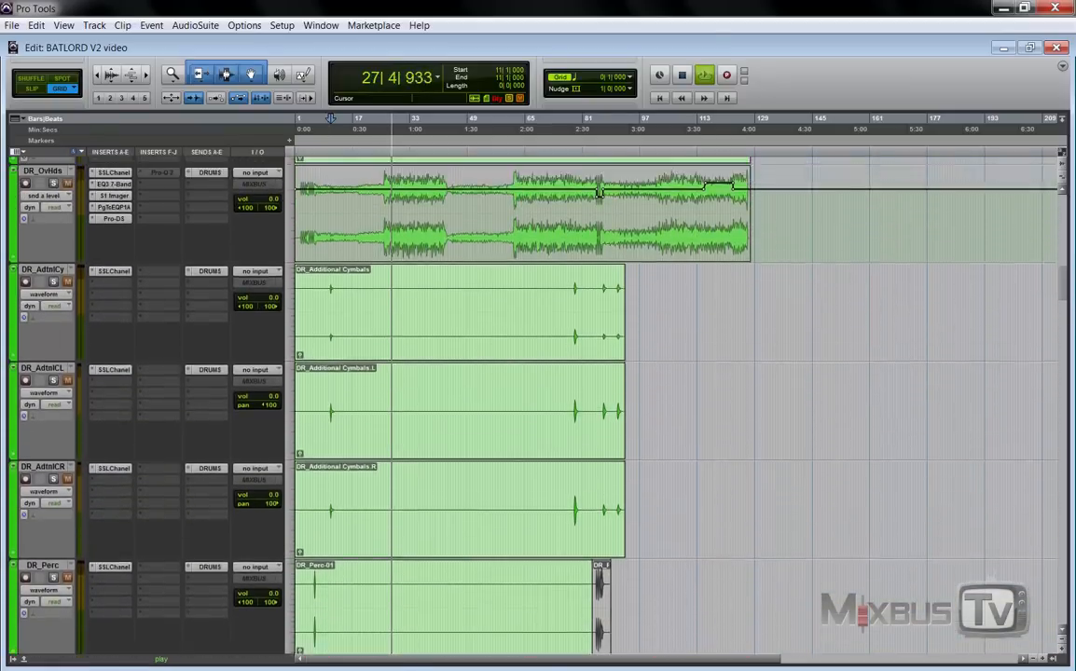
scroll(671, 401, "up", 4)
scroll(671, 400, "up", 3)
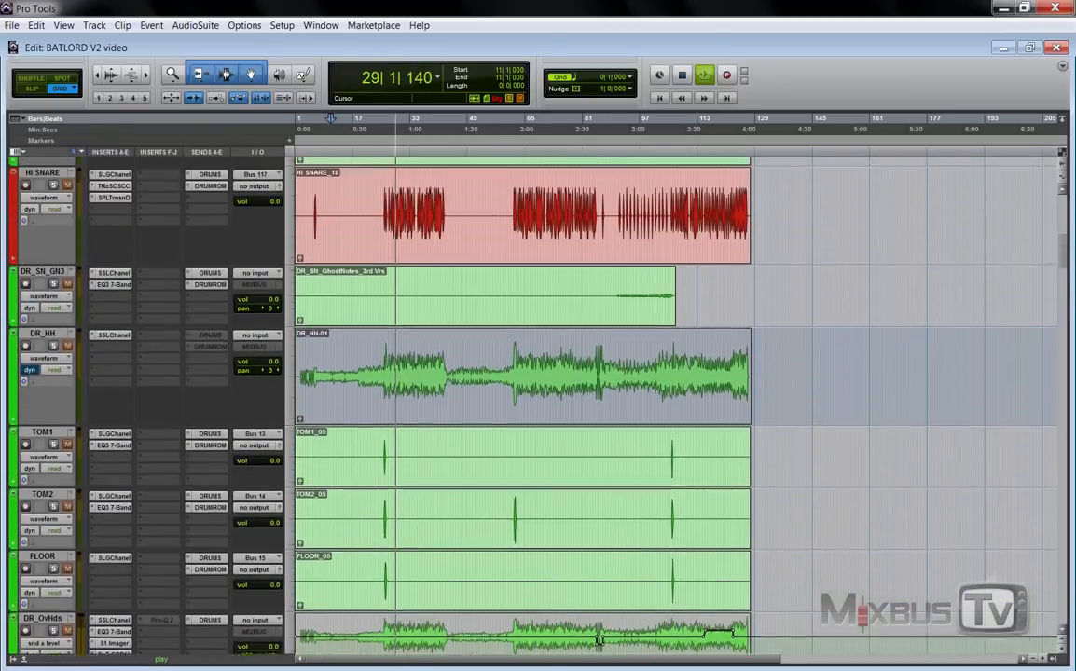
scroll(671, 400, "up", 3)
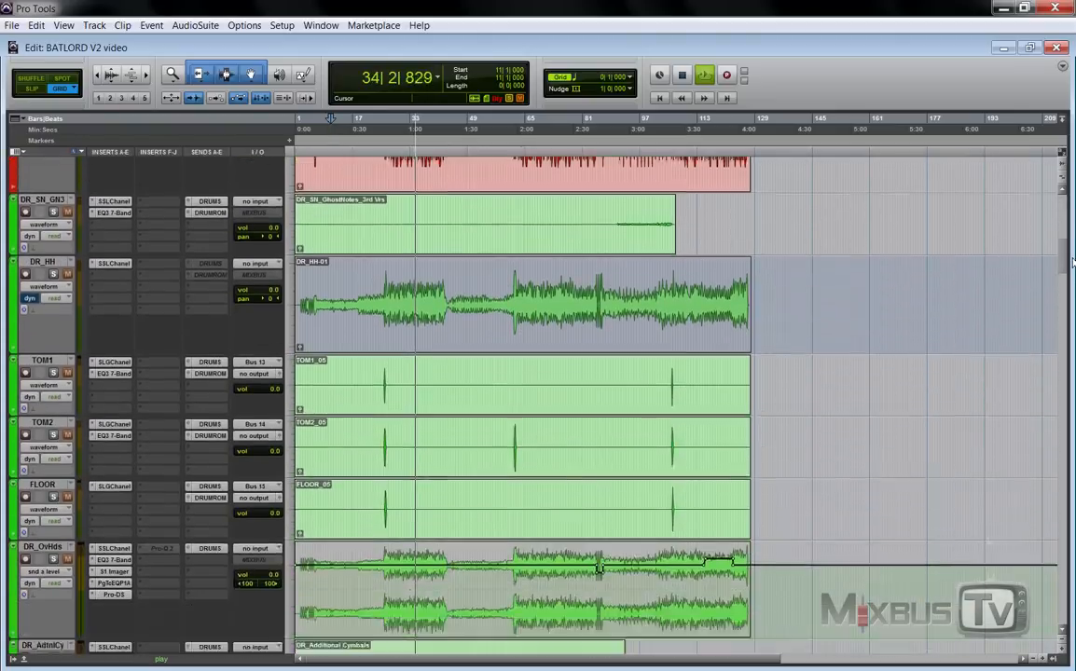
- Examine the bass and vocal tracks, including the lead and harmony clips, and stop playback
left_click_drag(1072, 264, 1072, 279)
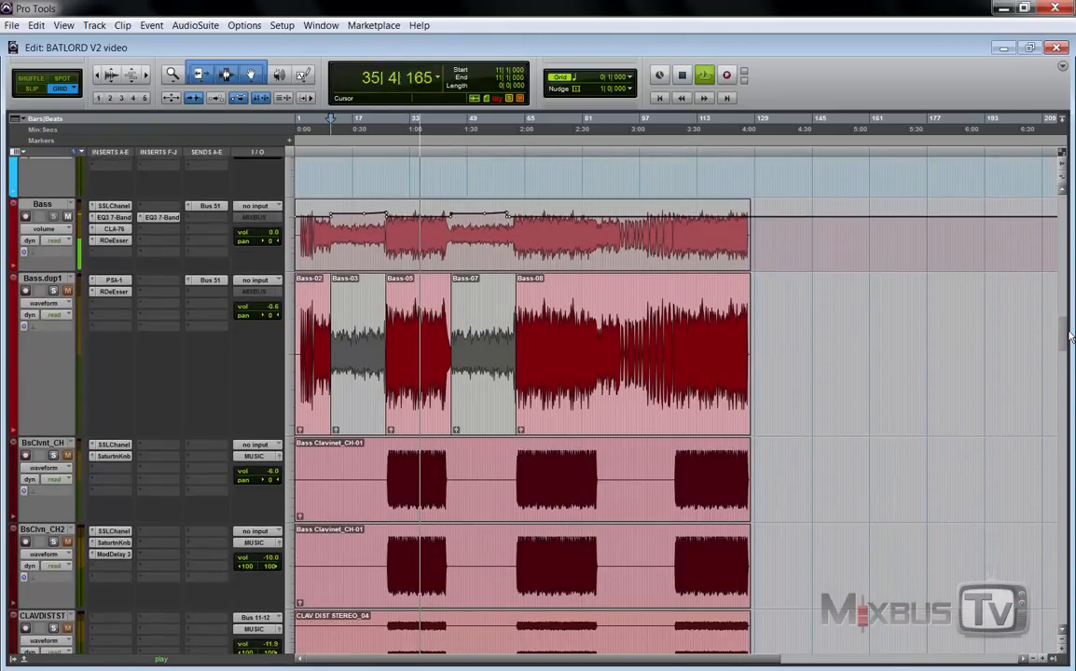
left_click_drag(1069, 335, 1072, 527)
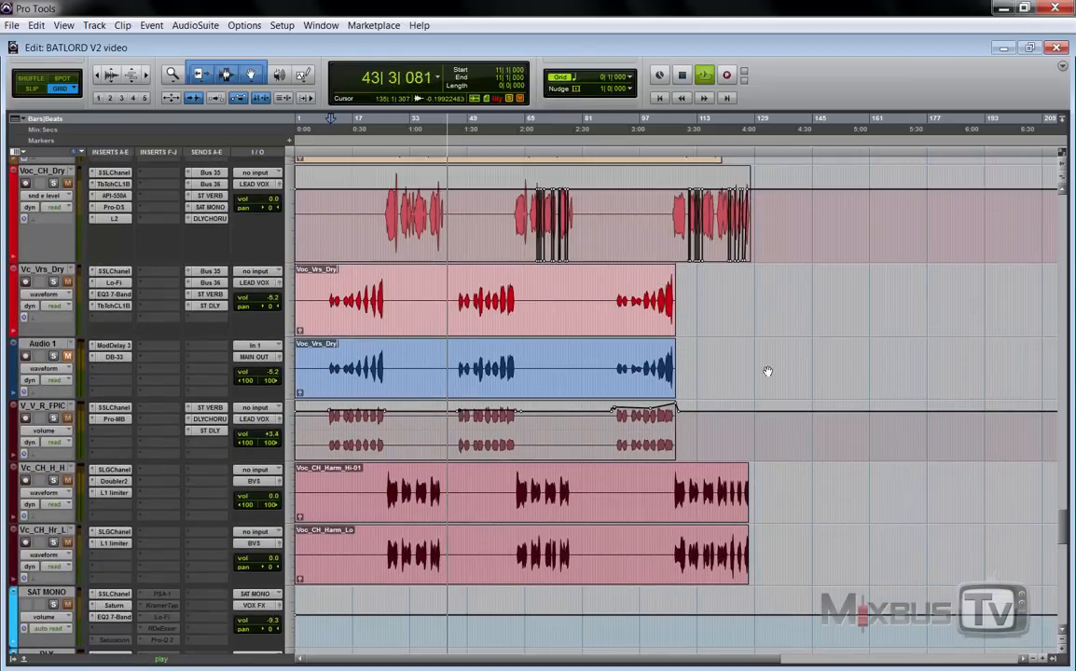
scroll(764, 364, "up", 3)
scroll(762, 370, "down", 1)
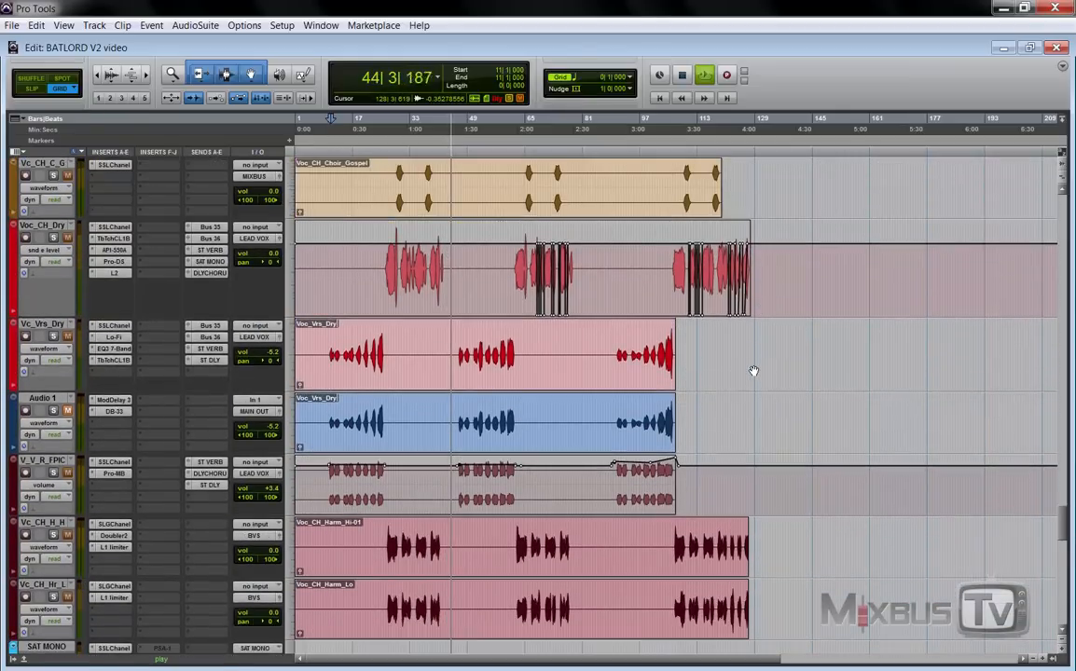
key("t")
key("t")
key("r")
key("r")
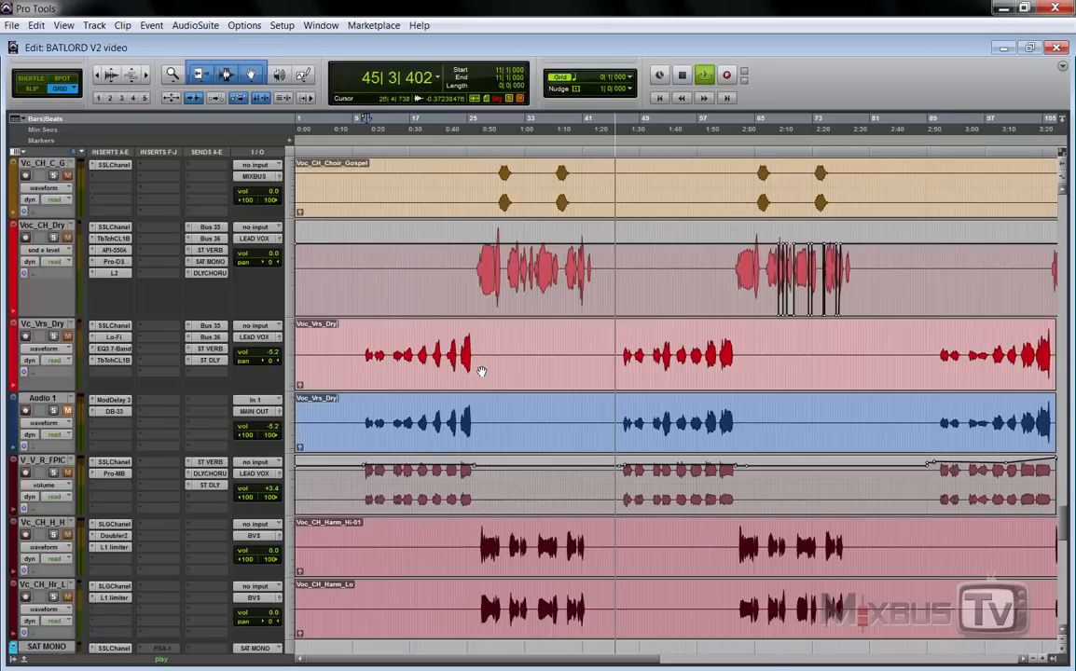
key("space")
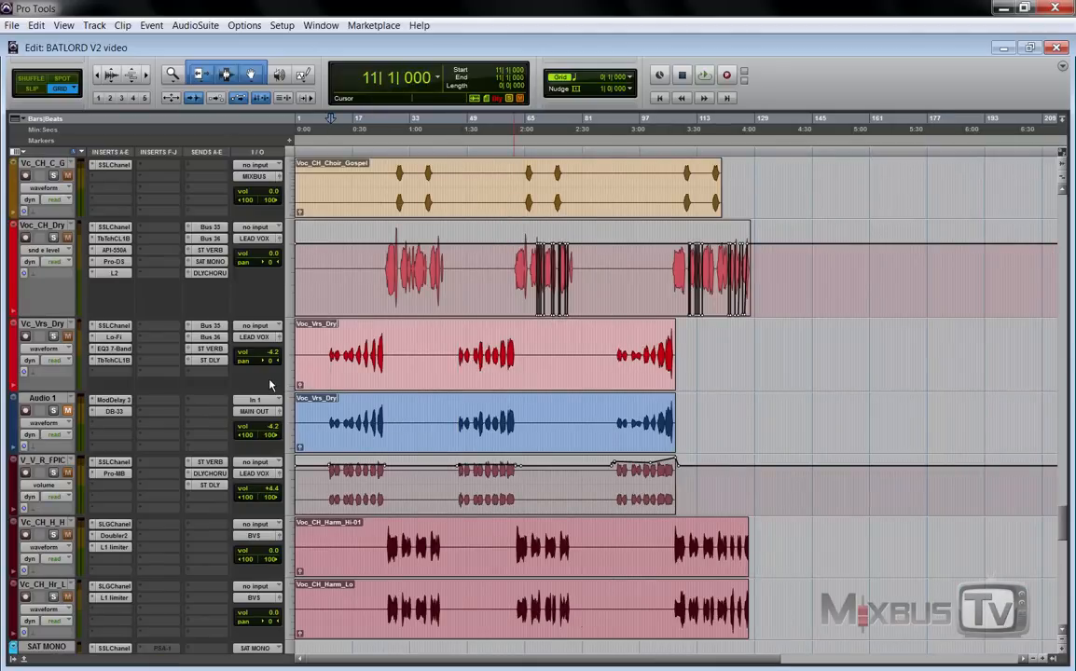
- Highlight the DRUMS, BASS OUT, GTRS and LEAD VOX bus tracks one after another
scroll(161, 408, "down", 5)
scroll(261, 406, "up", 5)
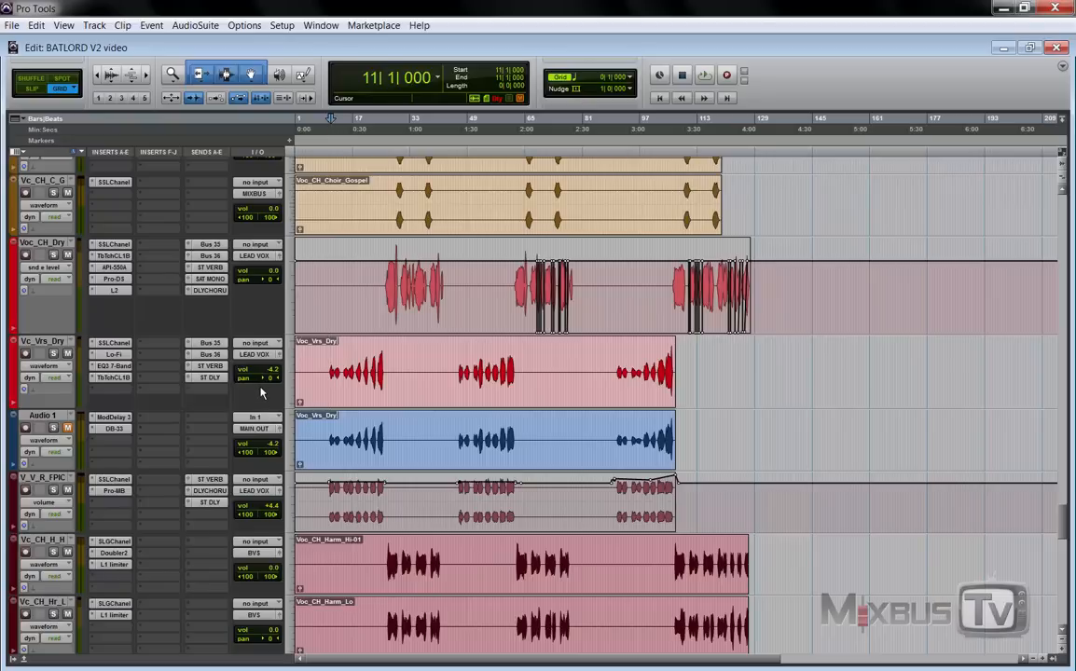
scroll(261, 393, "down", 15)
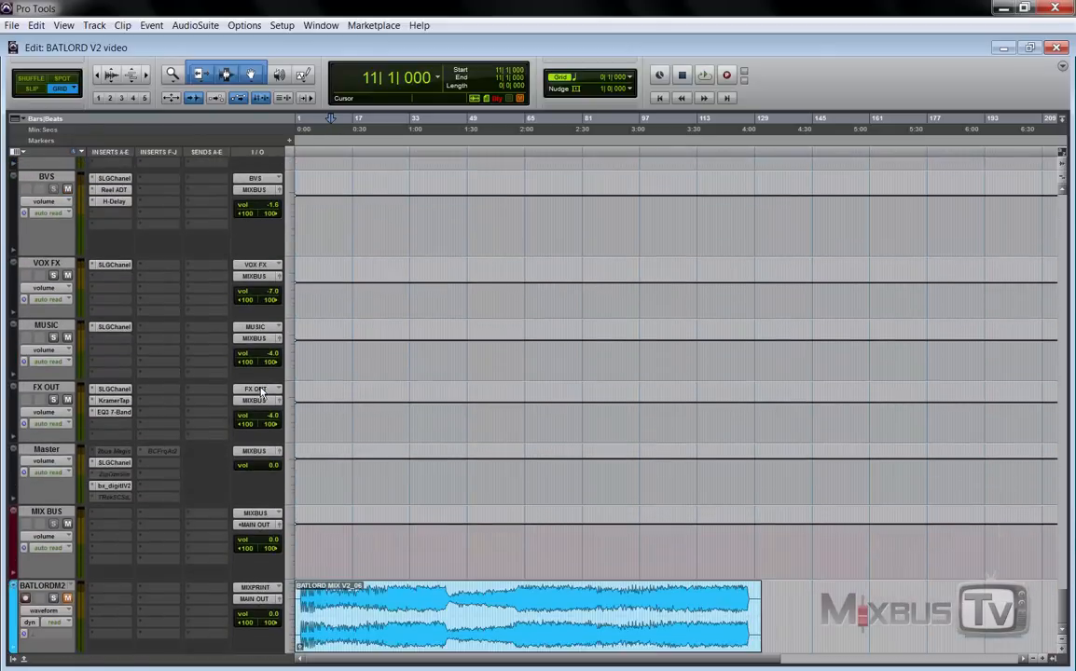
scroll(261, 397, "up", 8)
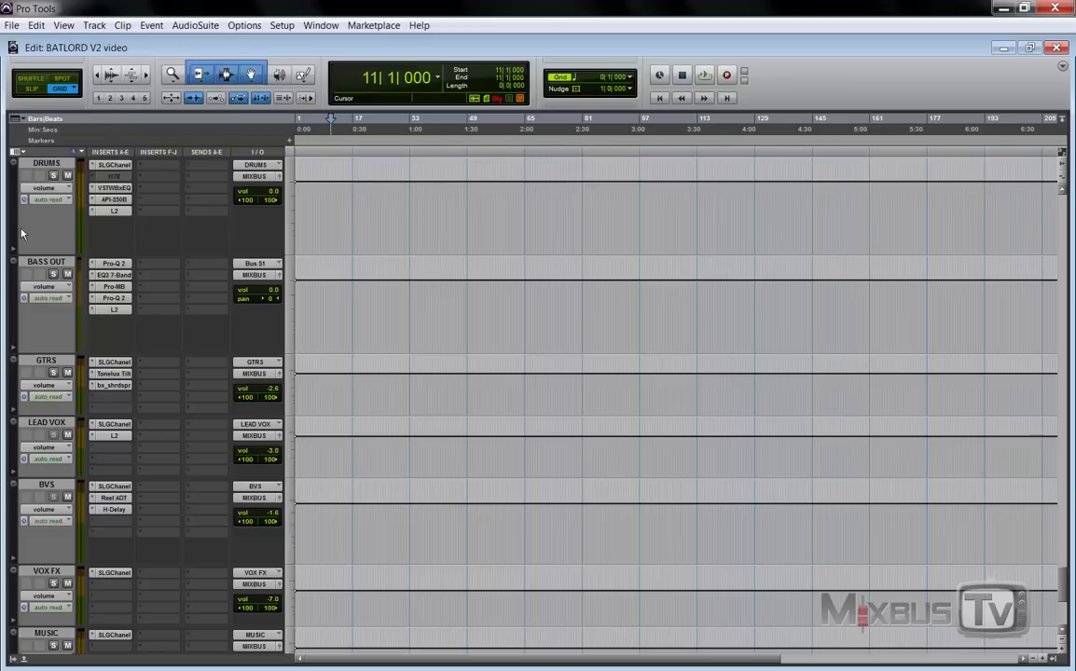
scroll(20, 242, "up", 1)
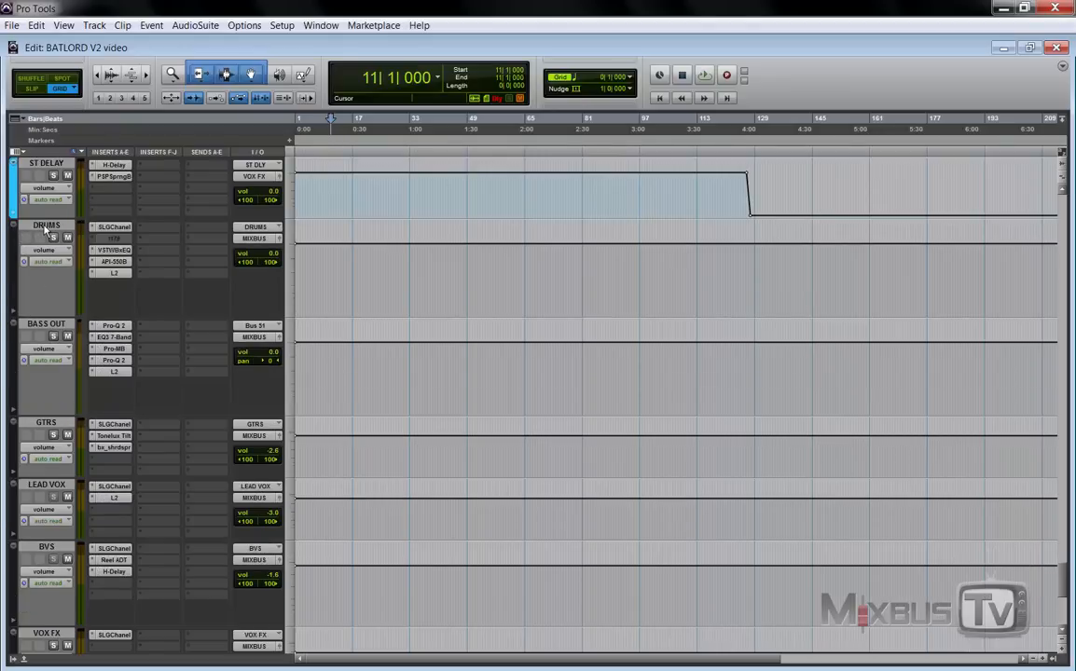
left_click(39, 224)
left_click(47, 322)
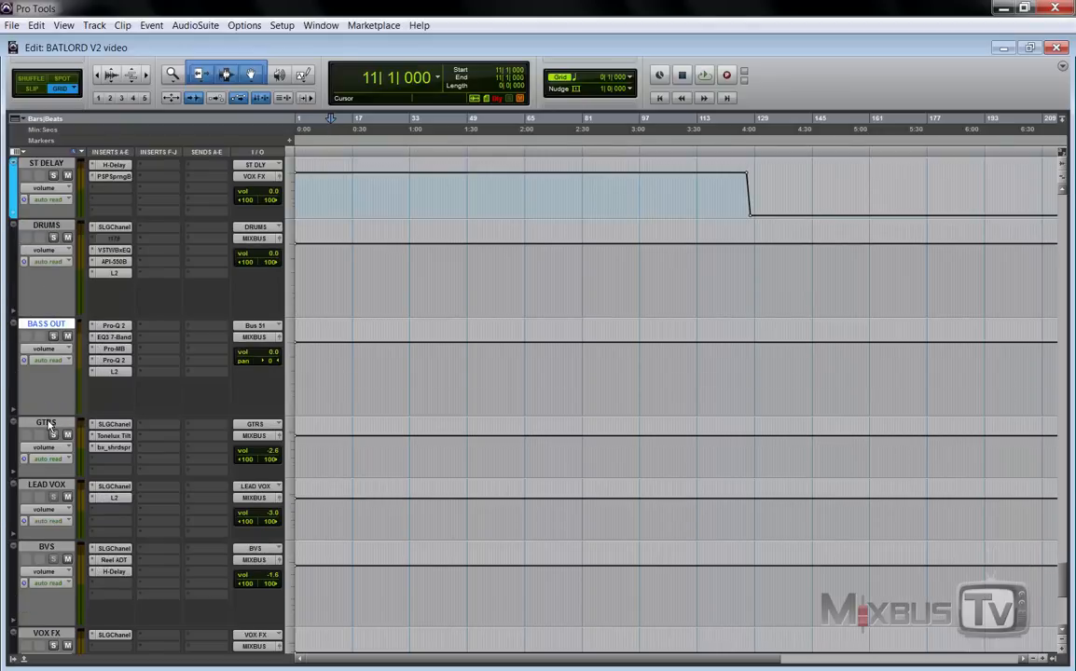
left_click(46, 424)
scroll(43, 383, "down", 1)
left_click(48, 426)
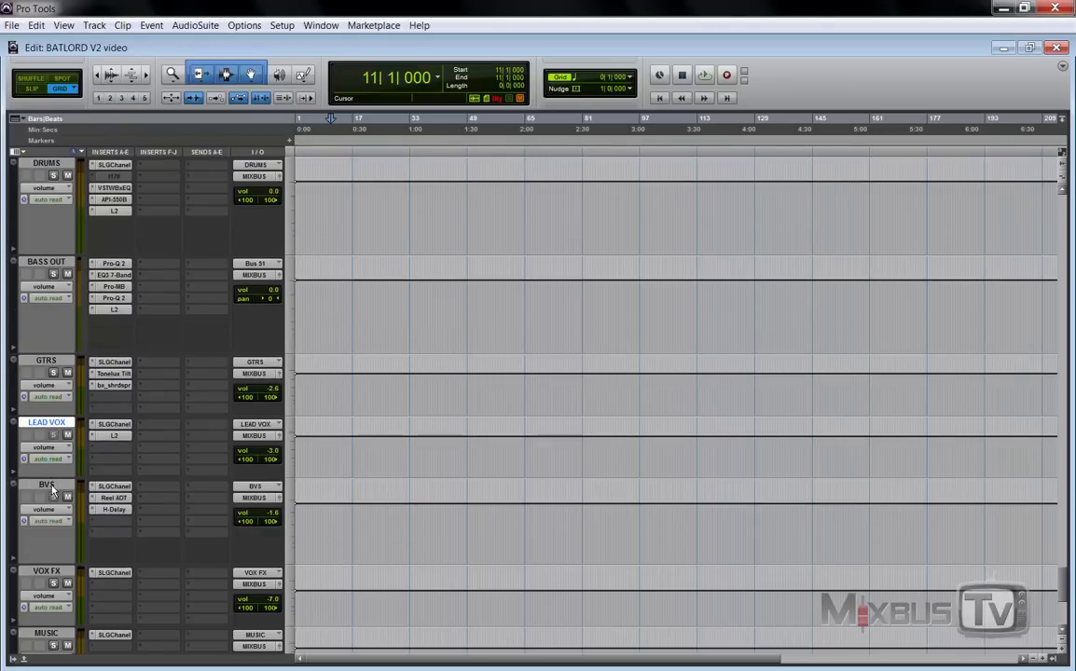
- Highlight the BVS, VOX FX, MUSIC and FX OUT bus tracks one after another
left_click(48, 487)
scroll(48, 487, "down", 1)
left_click(58, 473)
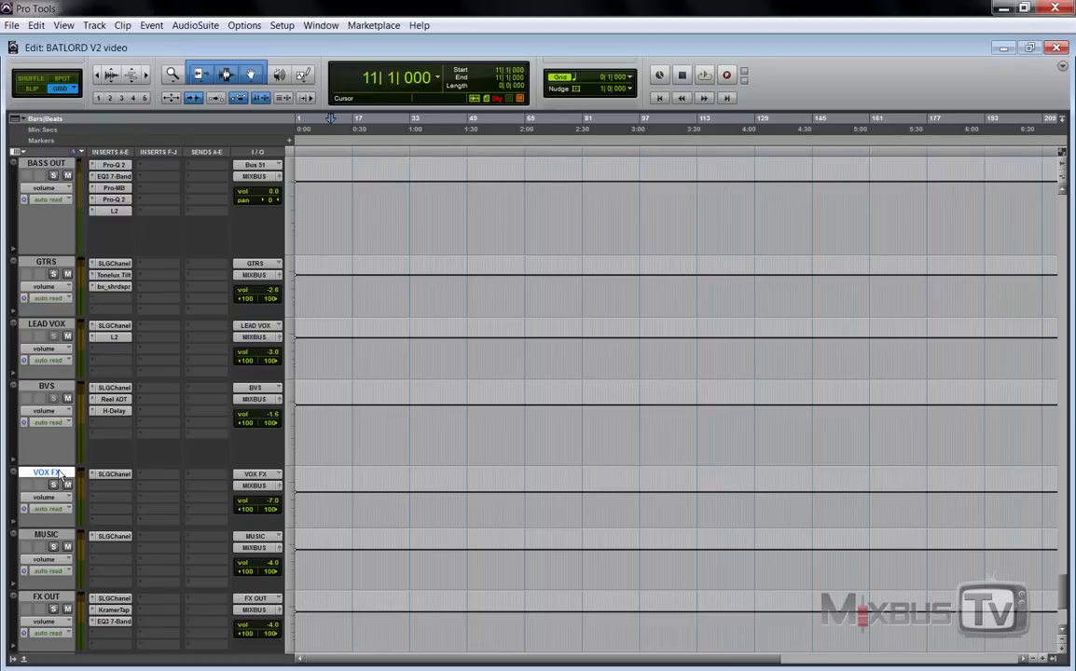
scroll(58, 473, "down", 1)
left_click(57, 436)
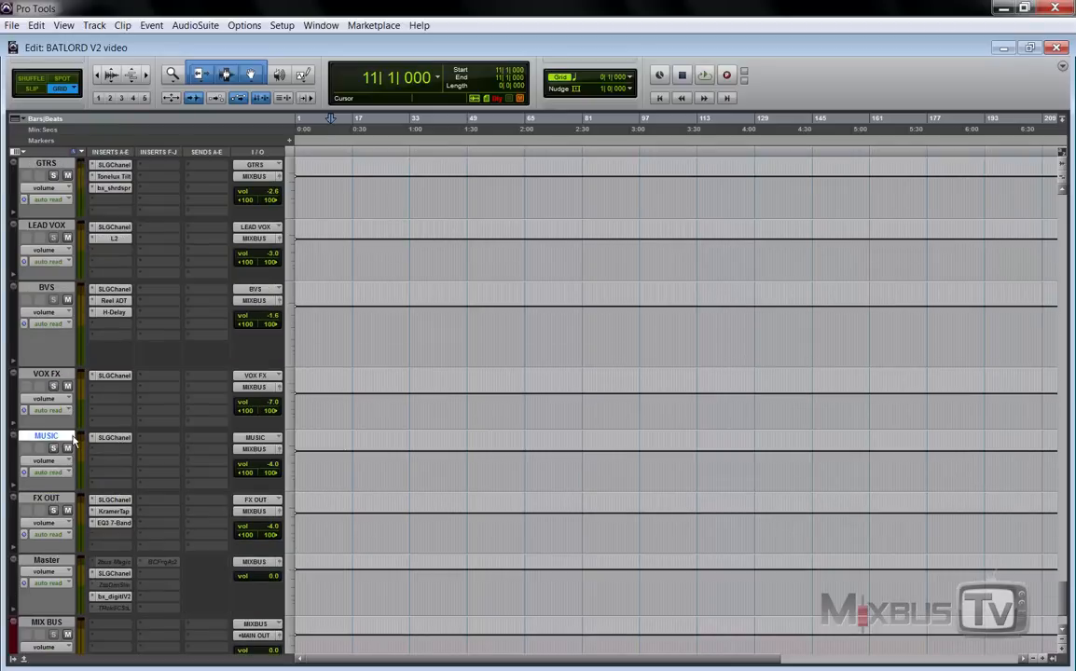
left_click(55, 498)
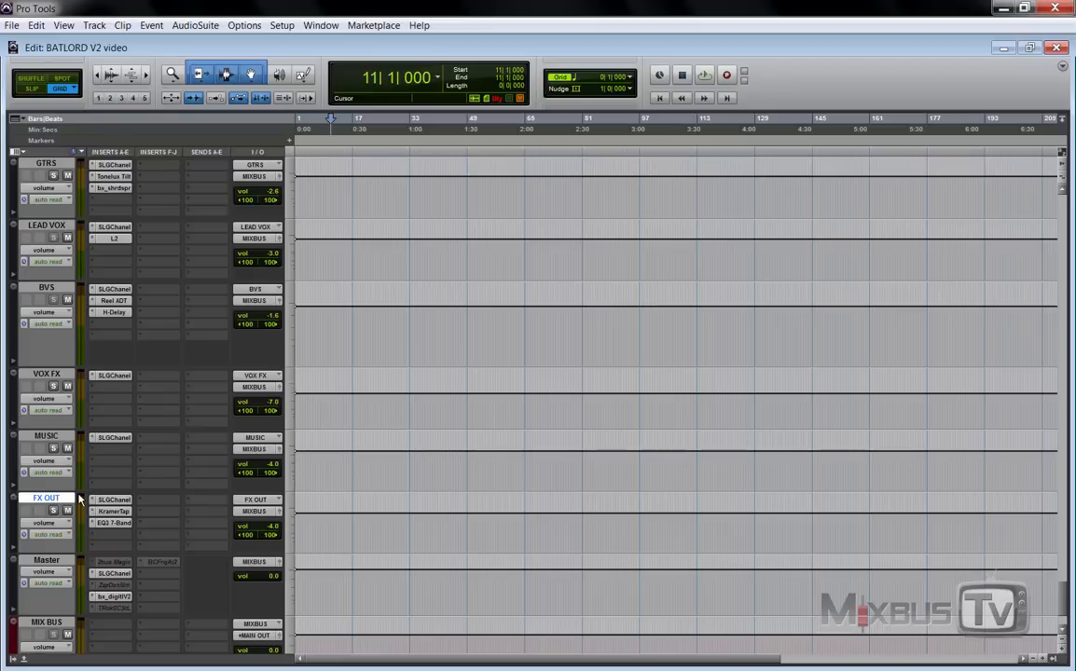
- Go to the start of the track list and highlight the piano intro, TOMS INTRO and HI SNARE tracks in turn
scroll(65, 502, "down", 1)
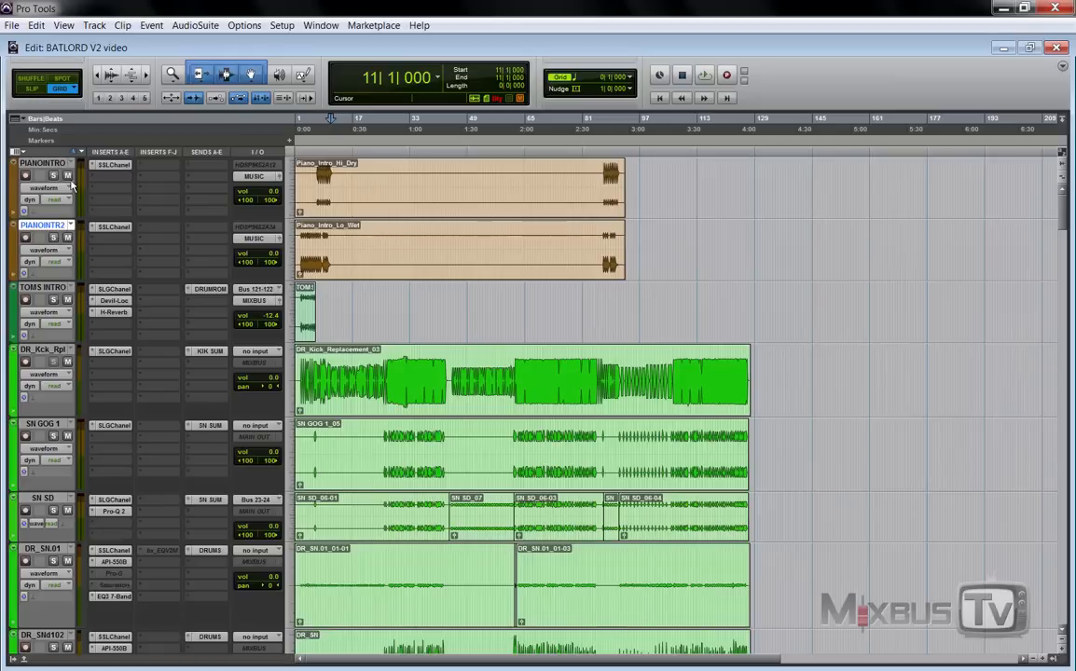
left_click(51, 160)
scroll(54, 217, "down", 1)
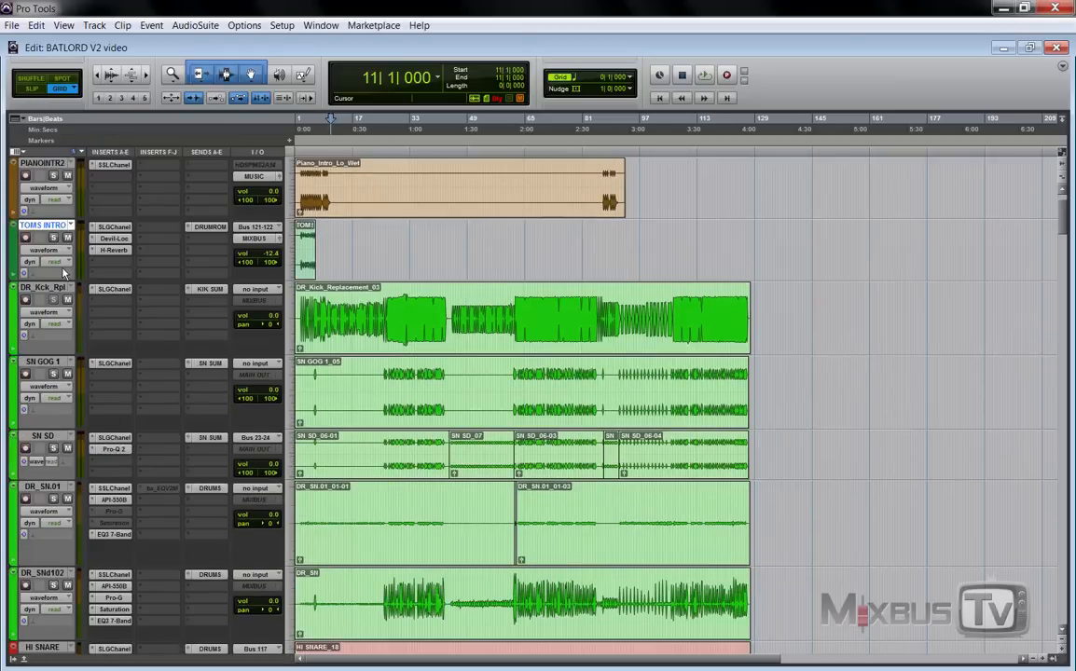
scroll(58, 244, "down", 1)
scroll(54, 256, "down", 3)
left_click(42, 374)
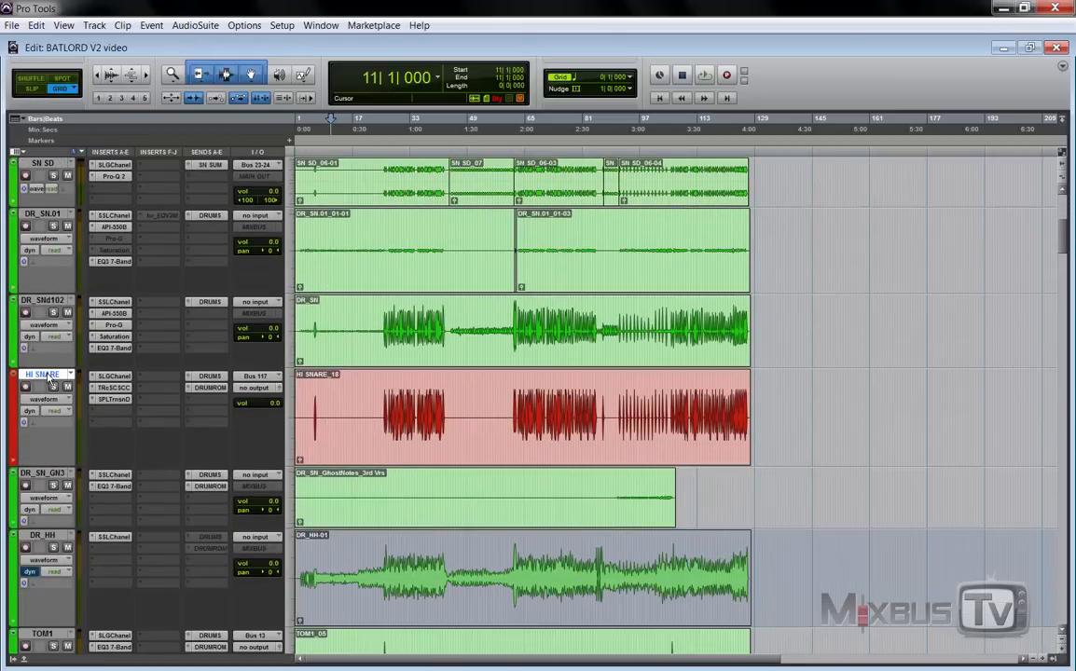
- Review the remaining drum tracks and highlight the KIK SUM, SN SUM and DRUM ROOM tracks in turn
scroll(149, 359, "down", 1)
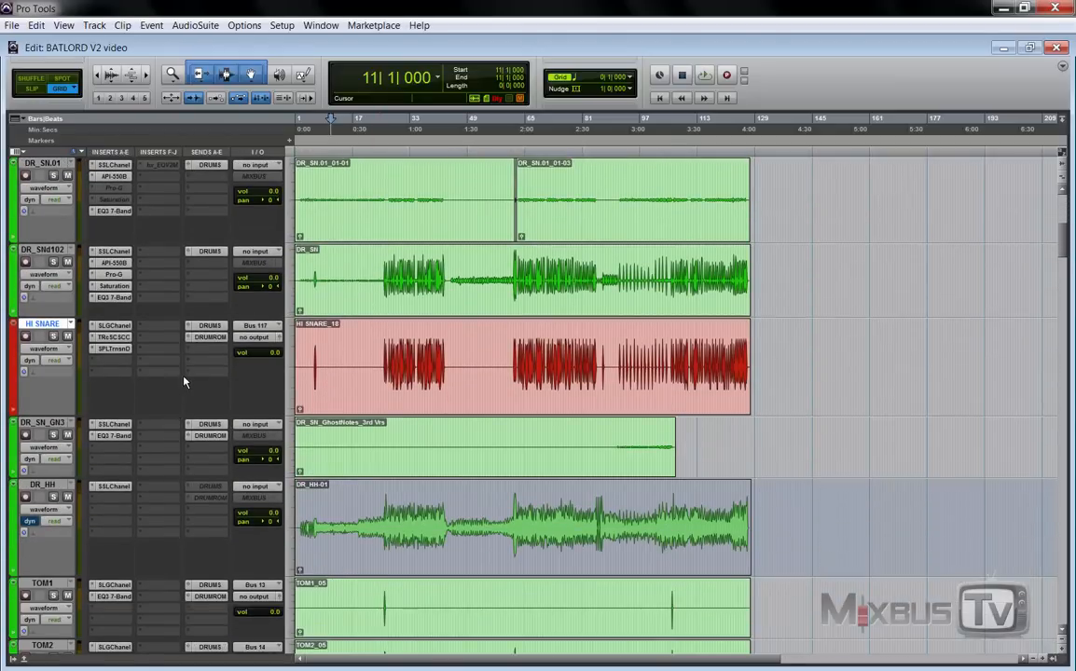
scroll(163, 308, "down", 1)
scroll(181, 317, "down", 2)
scroll(184, 309, "down", 3)
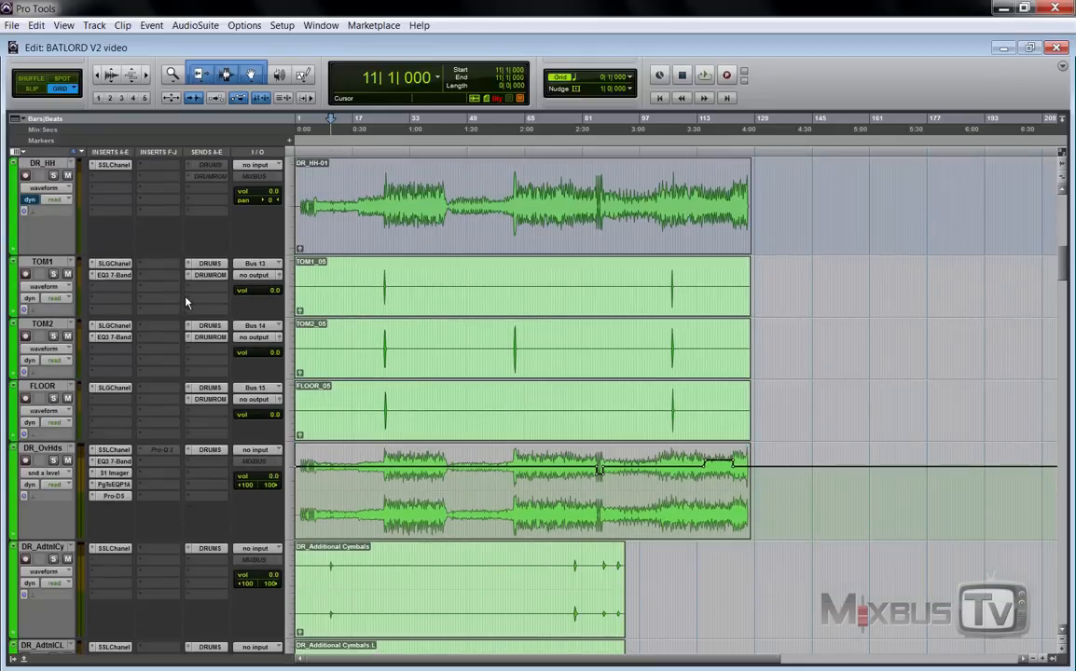
scroll(251, 271, "down", 6)
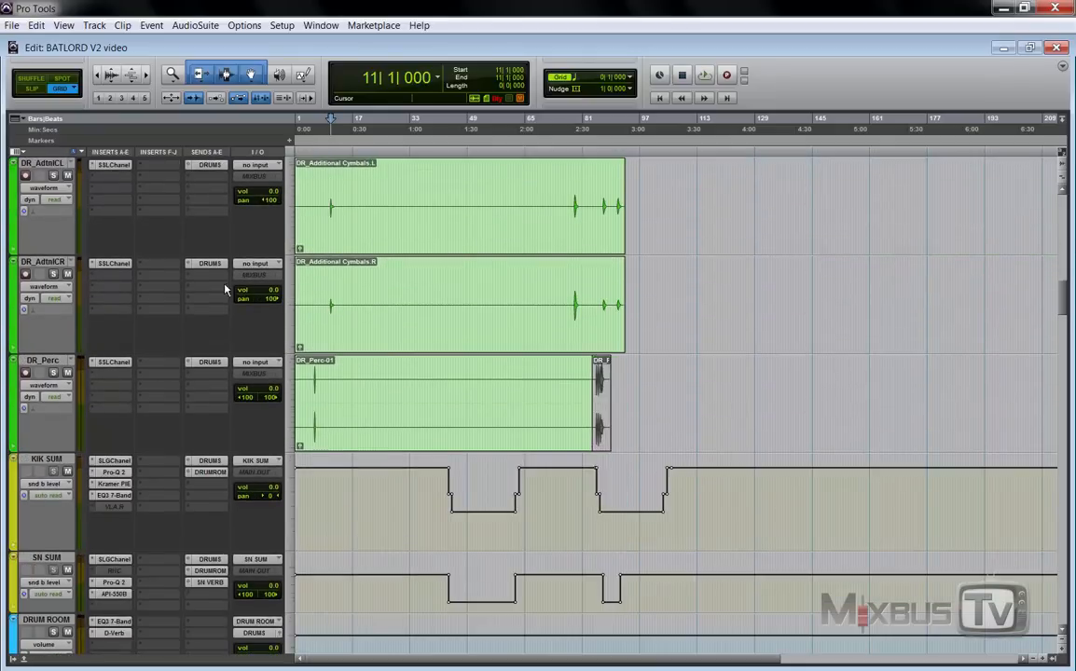
left_click(52, 164)
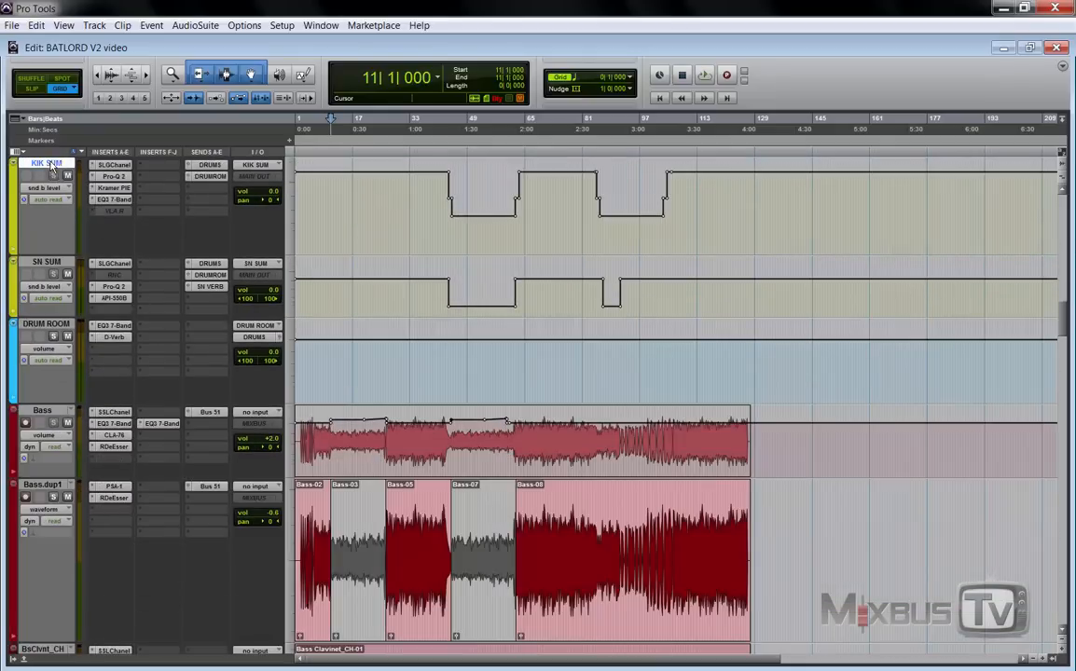
left_click(56, 264)
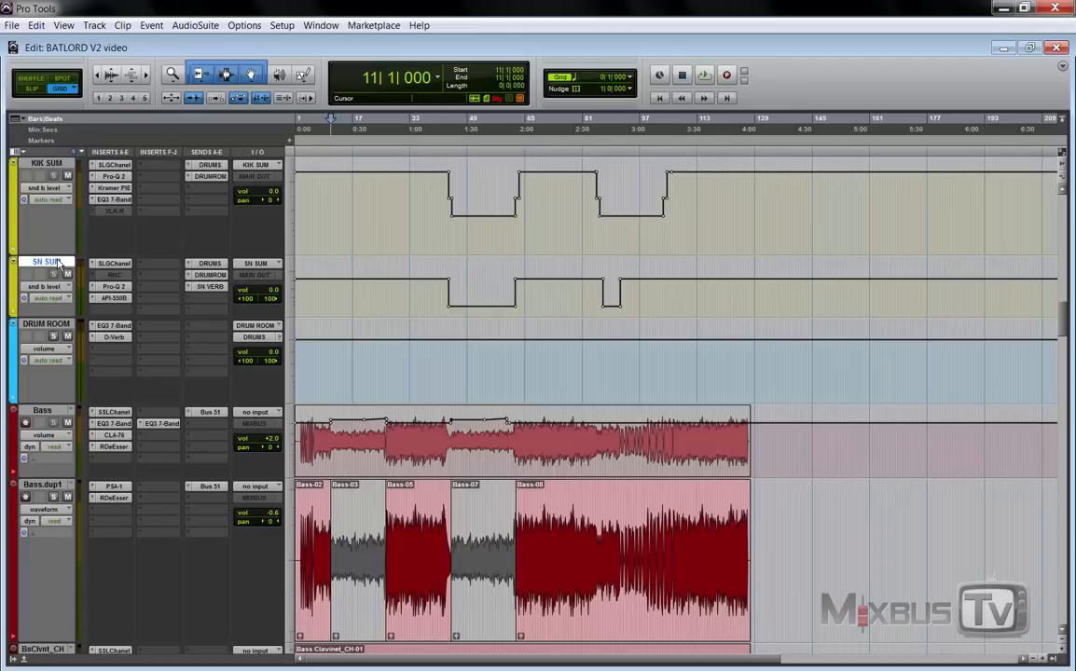
left_click(60, 324)
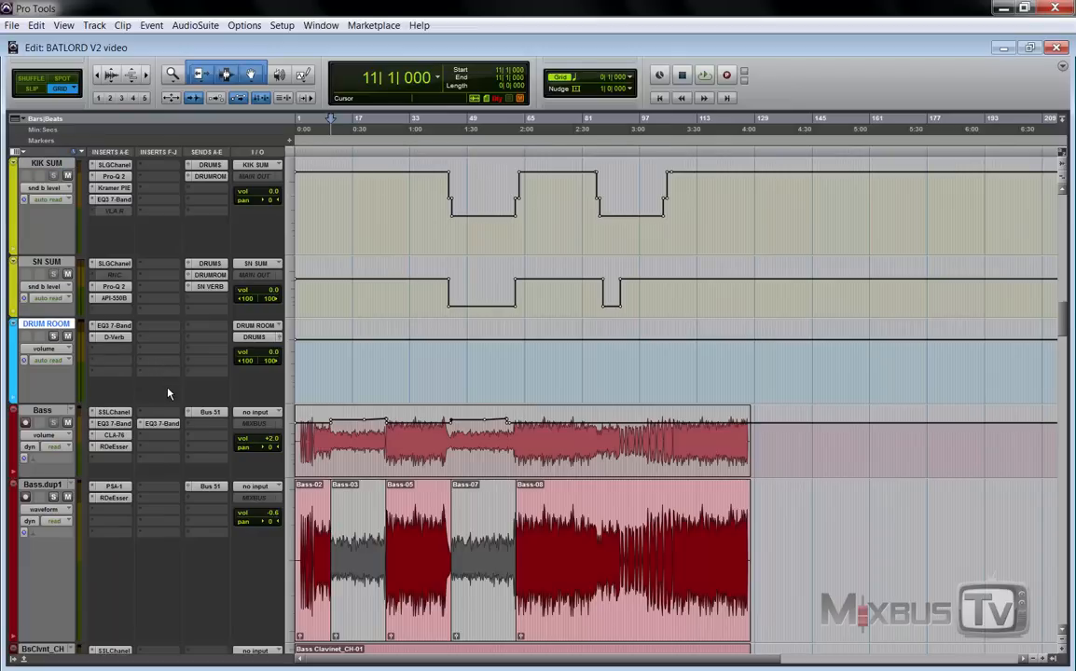
scroll(168, 389, "down", 2)
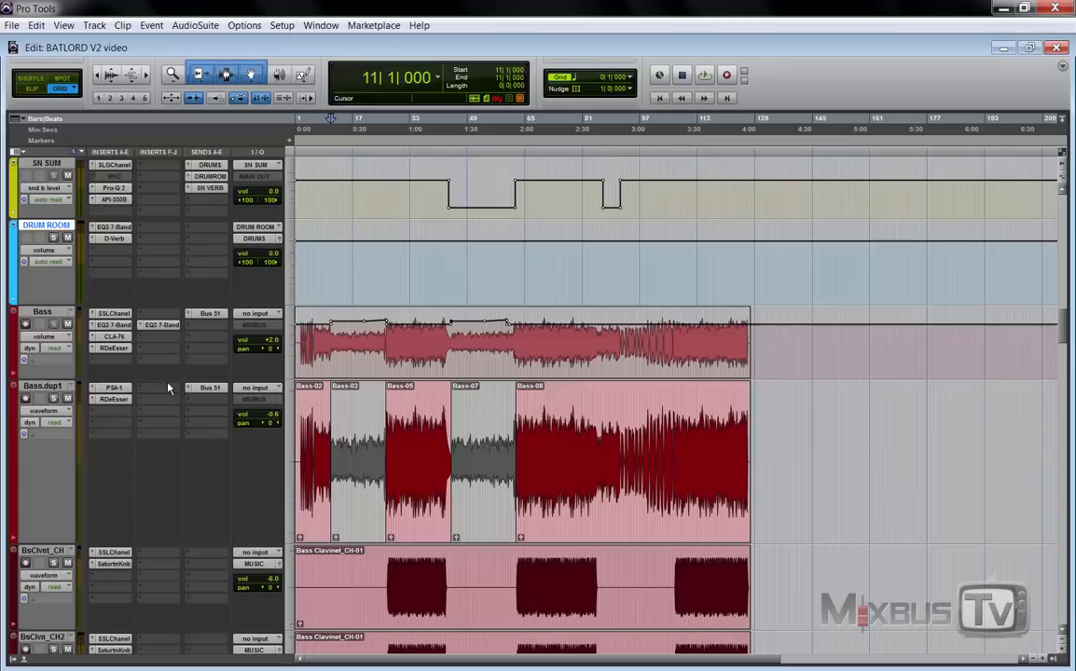
- Review the bass tracks, from Bass and Bass.dup1 down to the bass clavinet and CLAVDISTST tracks
left_click(70, 311)
scroll(155, 479, "down", 5)
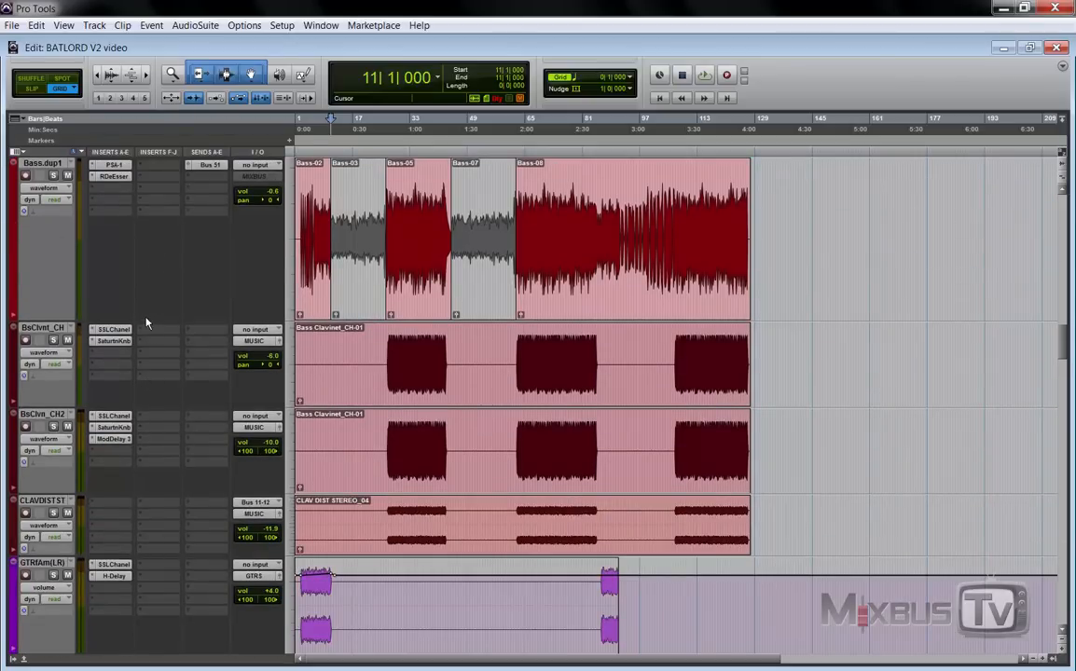
left_click(384, 354)
scroll(251, 379, "down", 3)
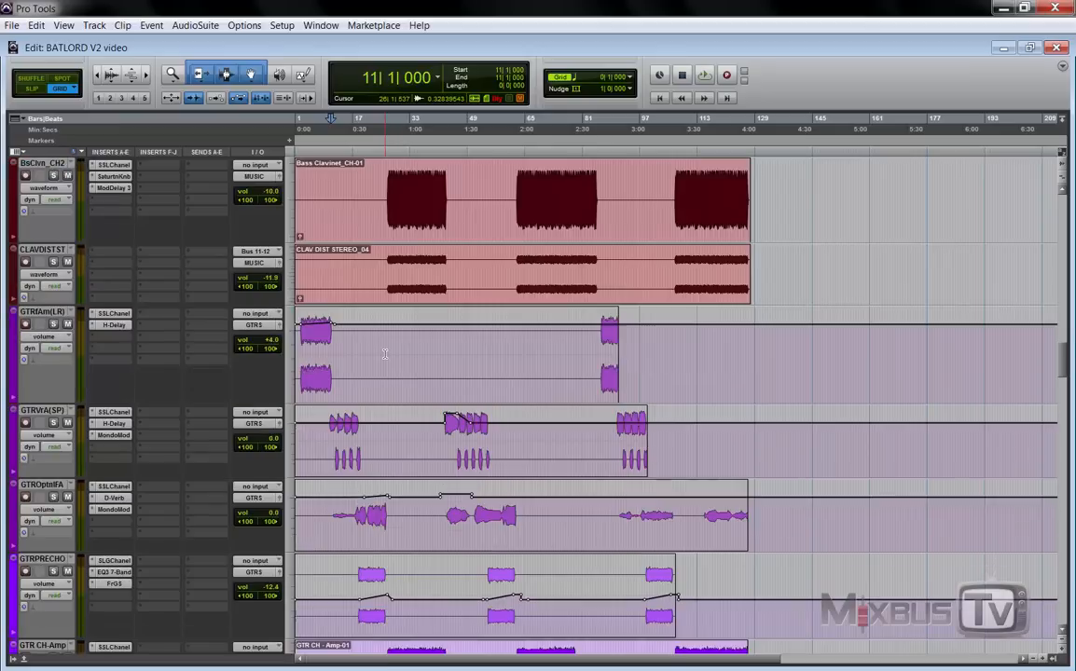
- Review the guitar tracks, from GTRfAm(LR) through the chorus guitars to the feedback and DI riff tracks
scroll(365, 370, "down", 6)
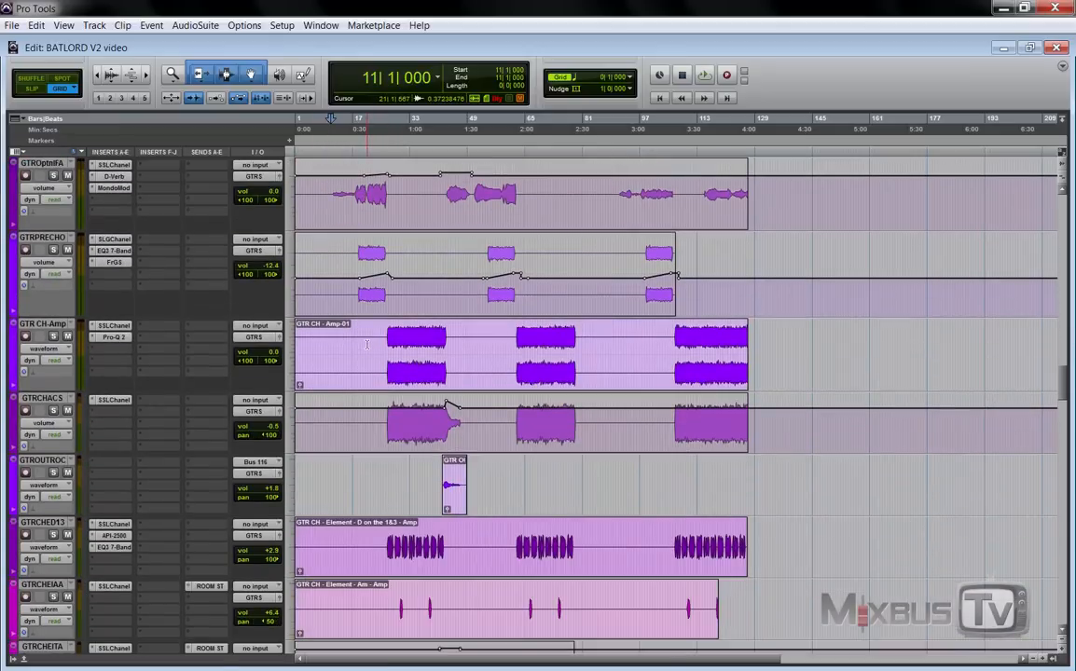
scroll(365, 355, "up", 5)
scroll(366, 315, "down", 3)
scroll(366, 317, "down", 7)
scroll(366, 320, "down", 4)
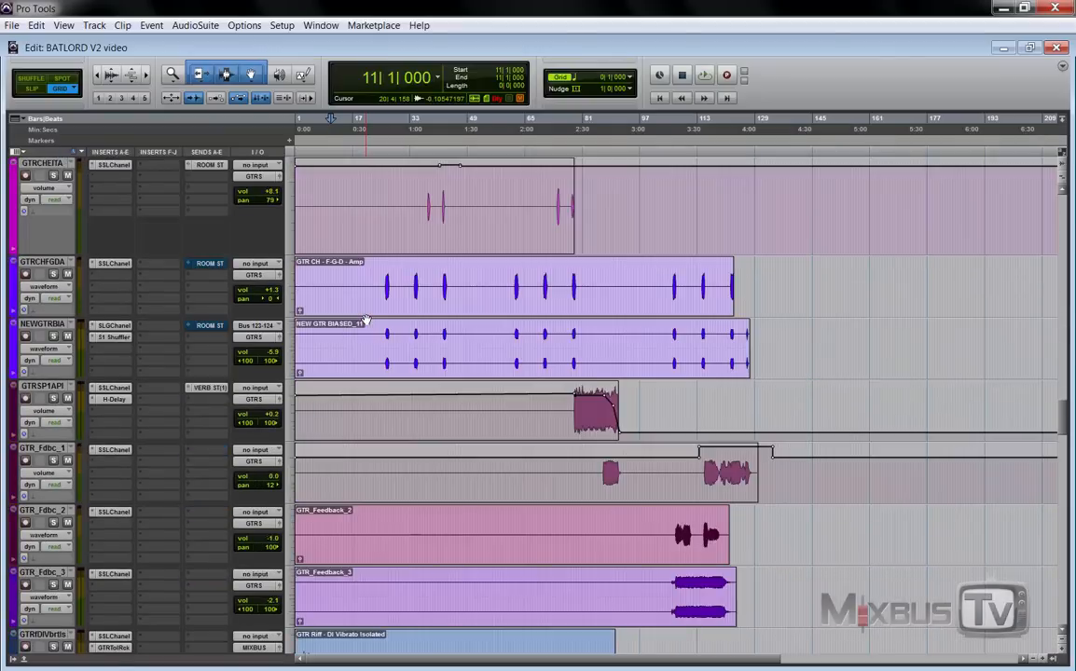
scroll(366, 307, "down", 4)
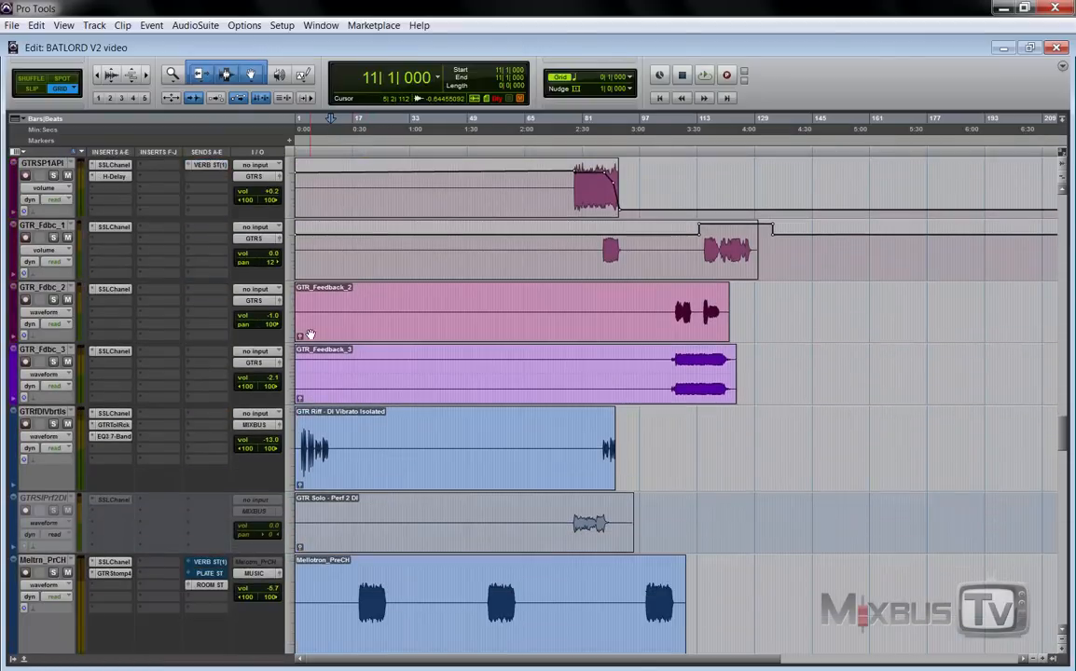
scroll(268, 317, "down", 1)
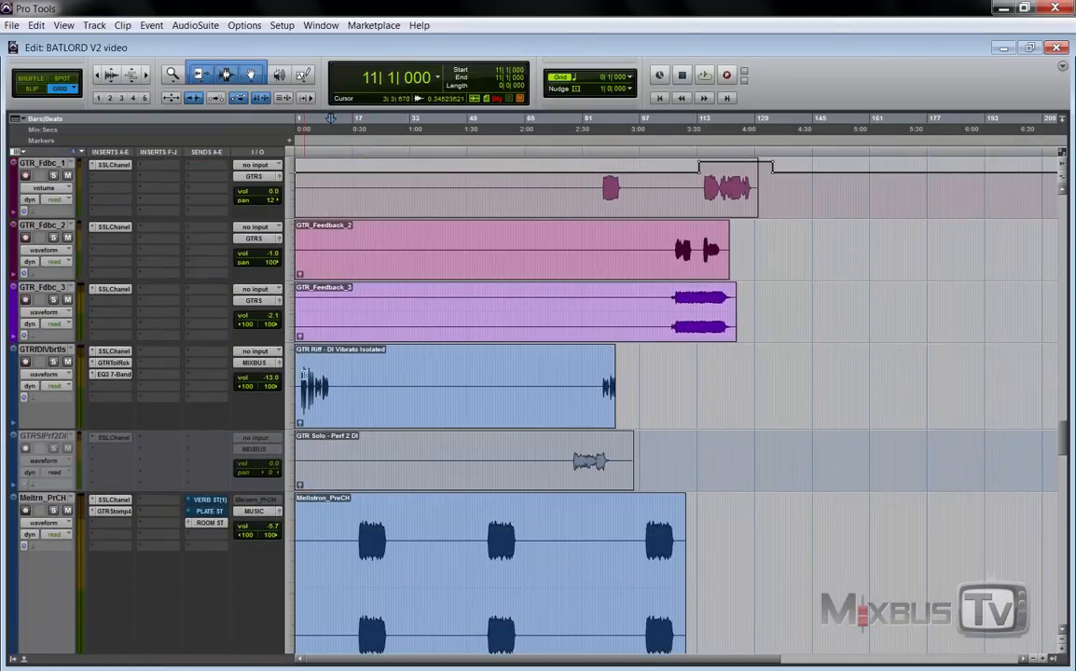
- Review the music tracks, covering the Mellotron, Theremin, violin and Hammond organ parts down to the choir tracks
scroll(273, 339, "down", 2)
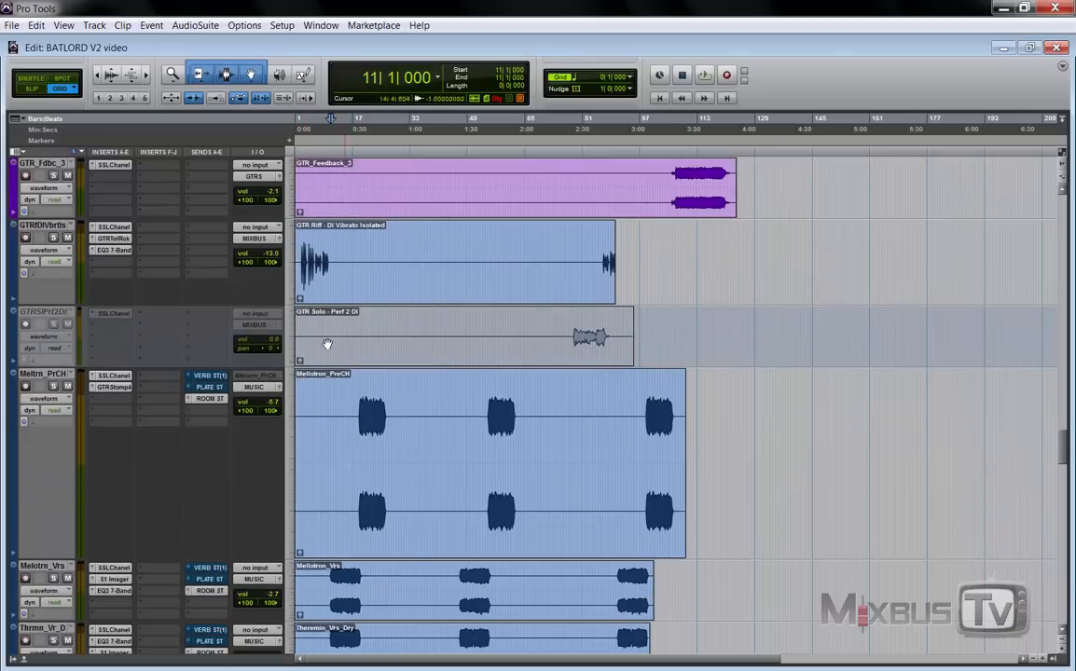
scroll(348, 355, "down", 2)
scroll(350, 333, "down", 4)
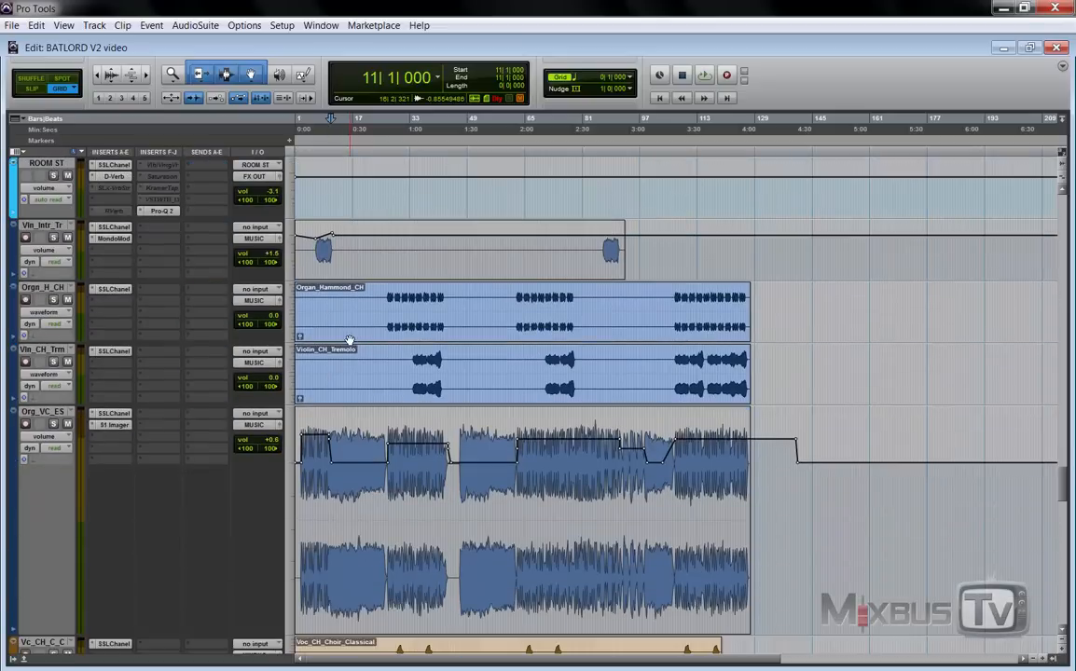
scroll(396, 298, "down", 2)
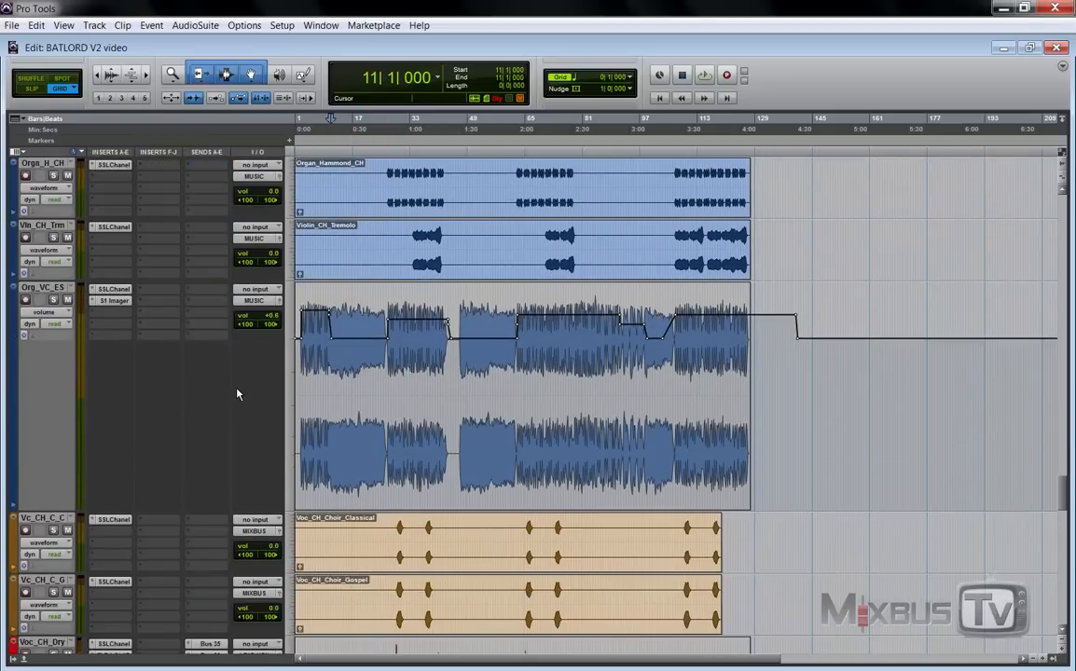
scroll(215, 350, "down", 3)
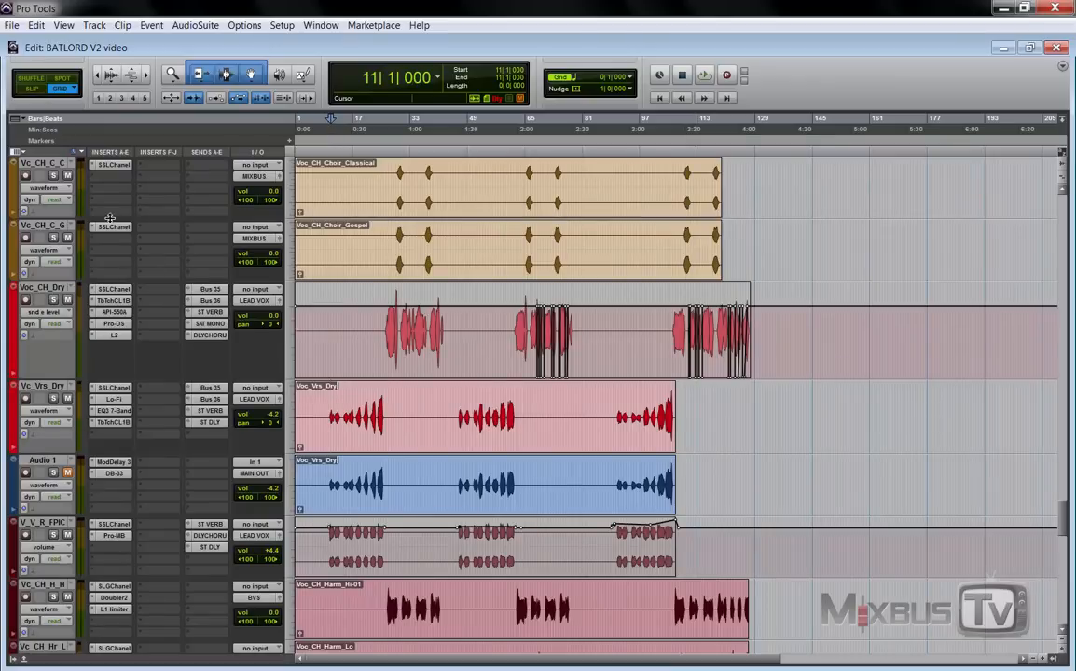
- Highlight the classical and gospel choir tracks, then the range from bar 25 to 130 across the lead and harmony vocal tracks
left_click(48, 164)
left_click(48, 225)
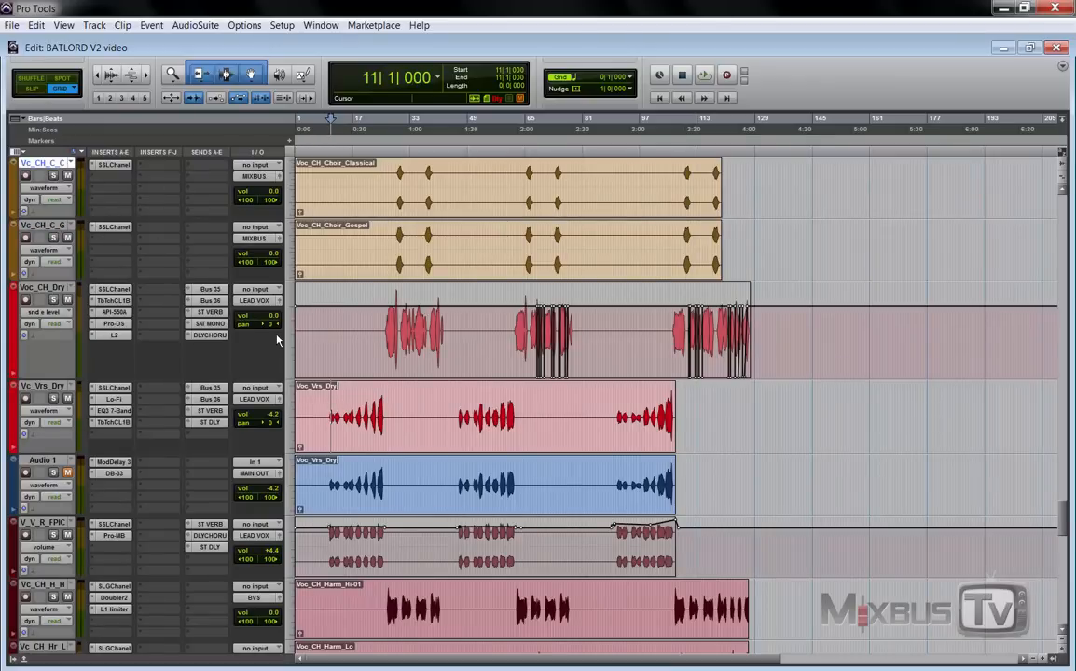
scroll(249, 301, "down", 1)
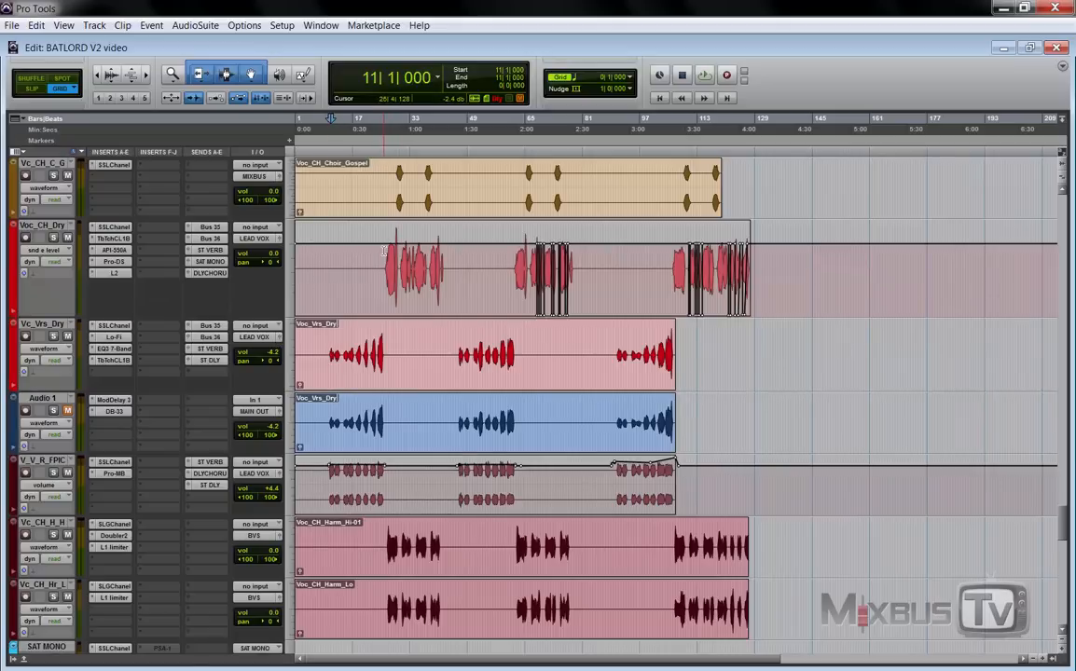
left_click_drag(383, 228, 760, 604)
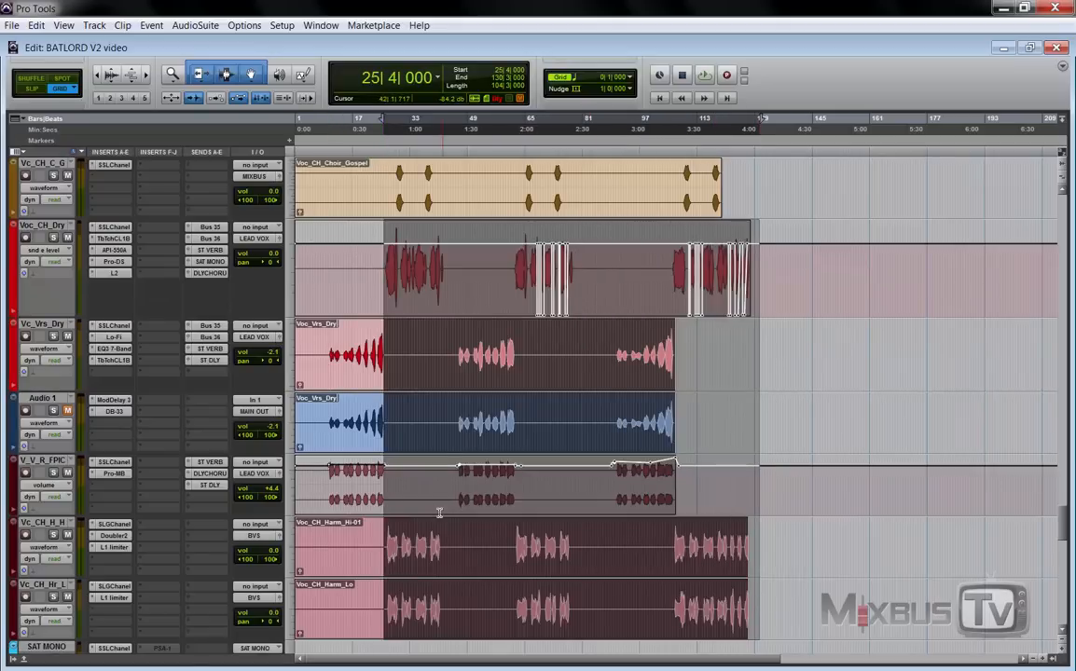
left_click(381, 373)
- Select the vocal effect return tracks from SAT MONO through ST DELAY to point them out
scroll(363, 373, "down", 7)
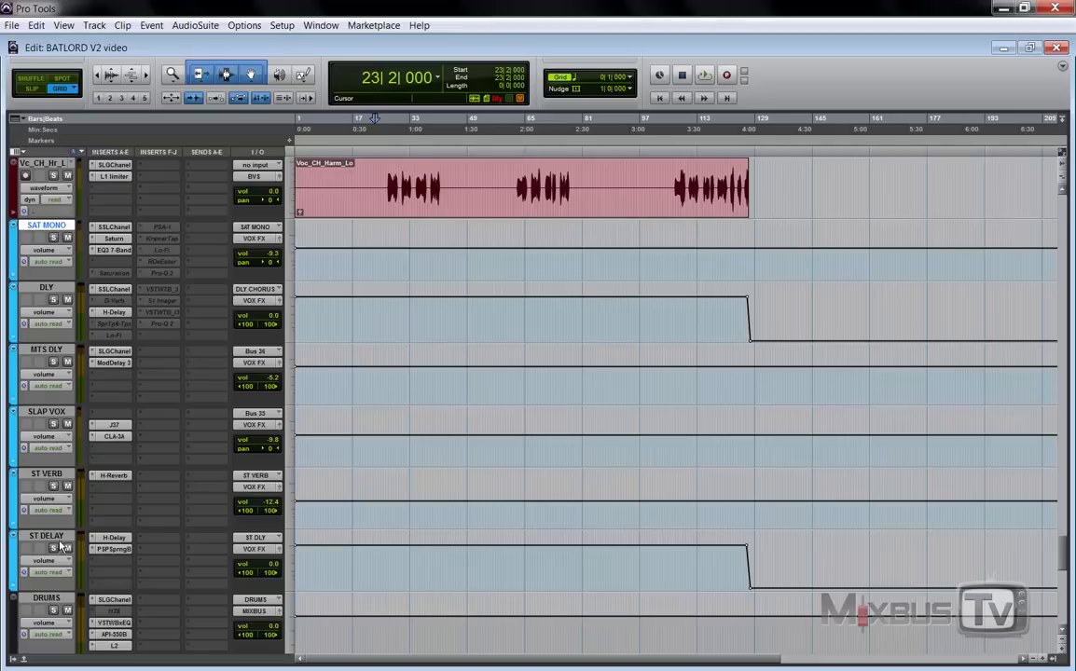
left_click(56, 538, "shift")
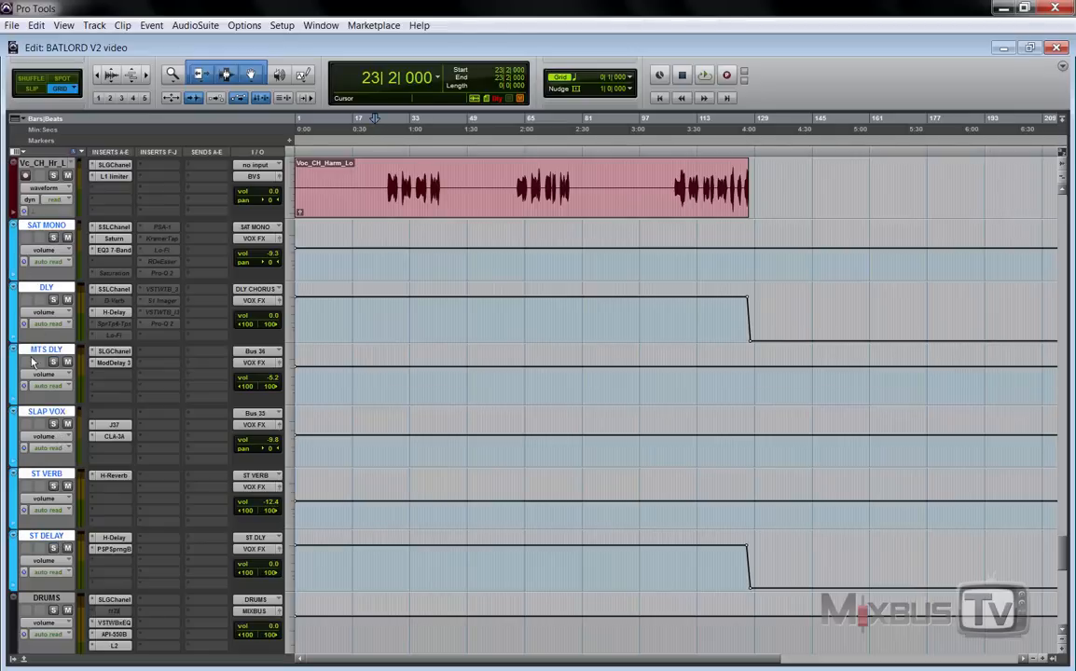
scroll(50, 421, "down", 5)
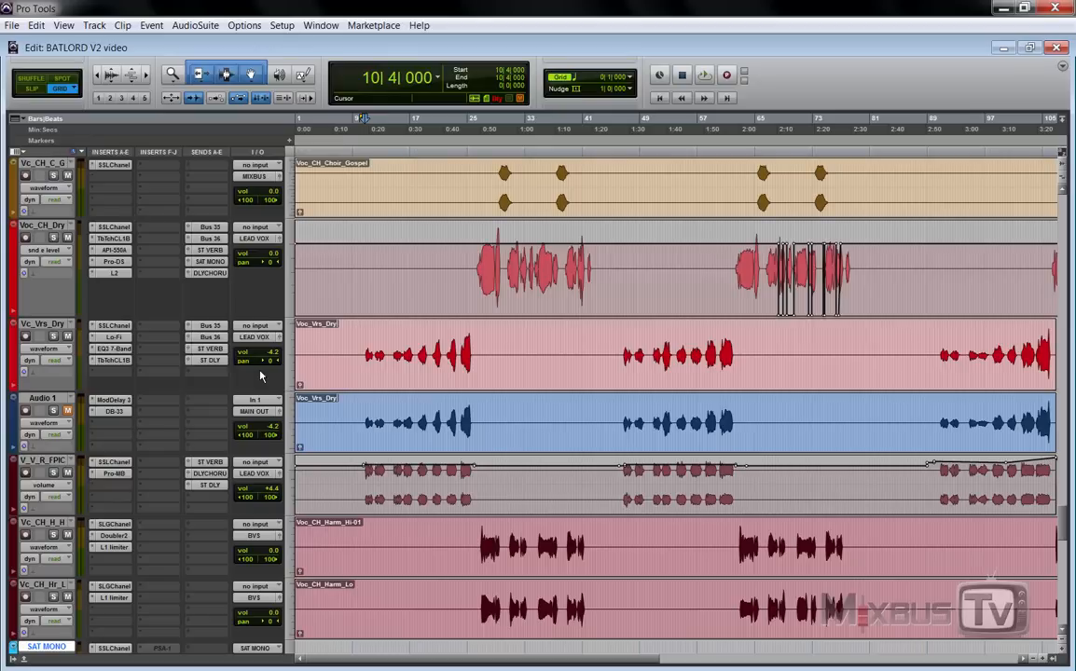
- Play the soloed Vc_Vrs_Dry and V_V_R_FPIC verse vocals from bar 10
key("ctrl+]")
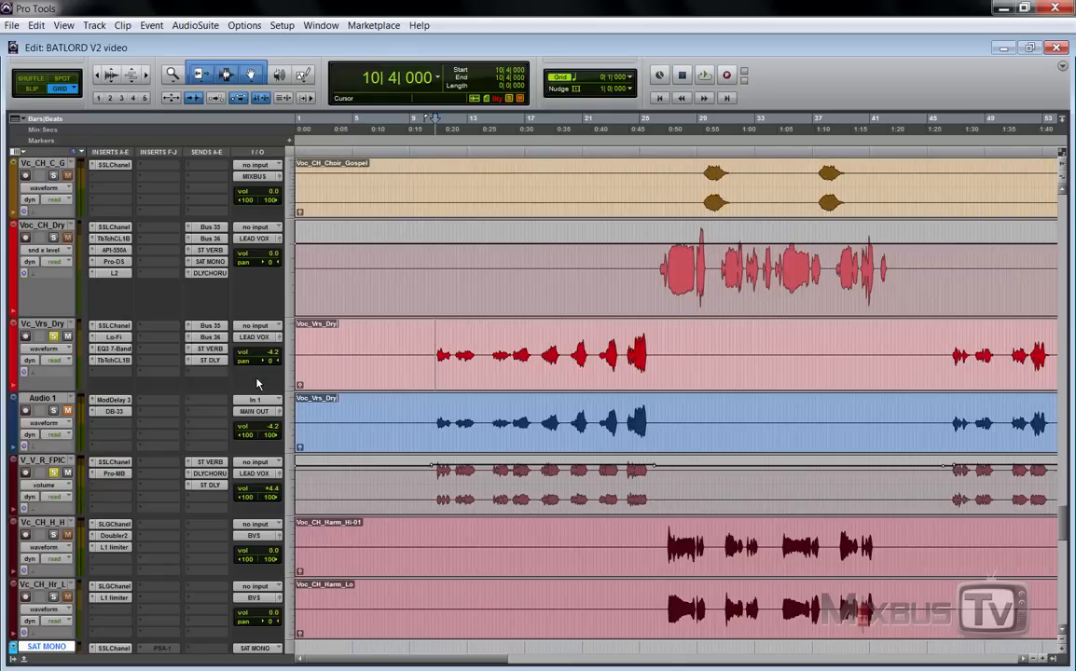
key("space")
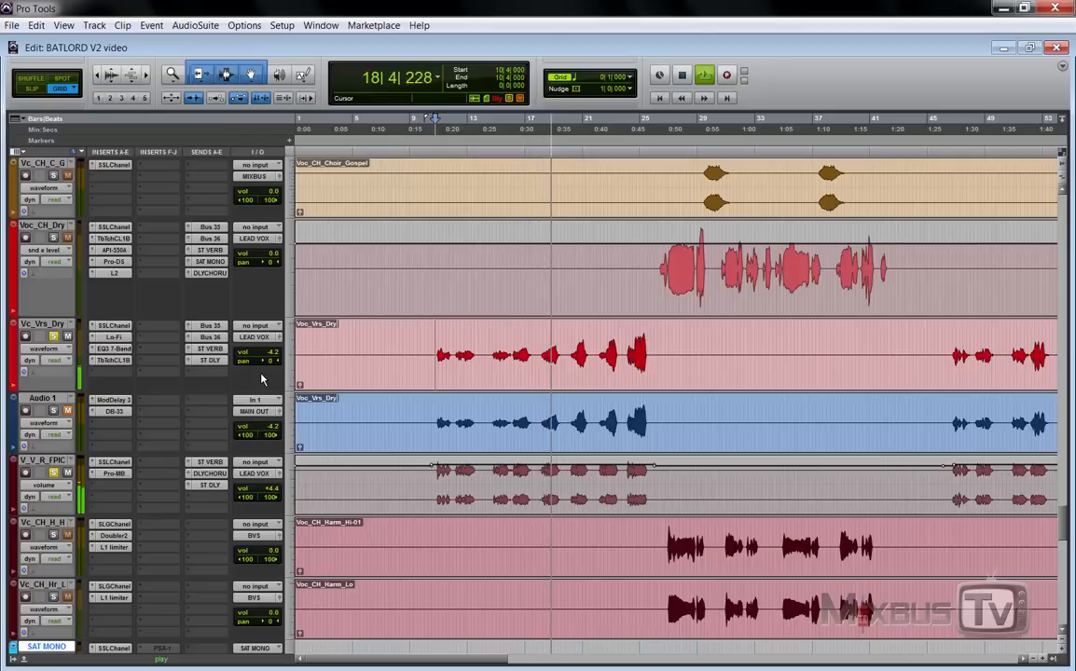
key("space")
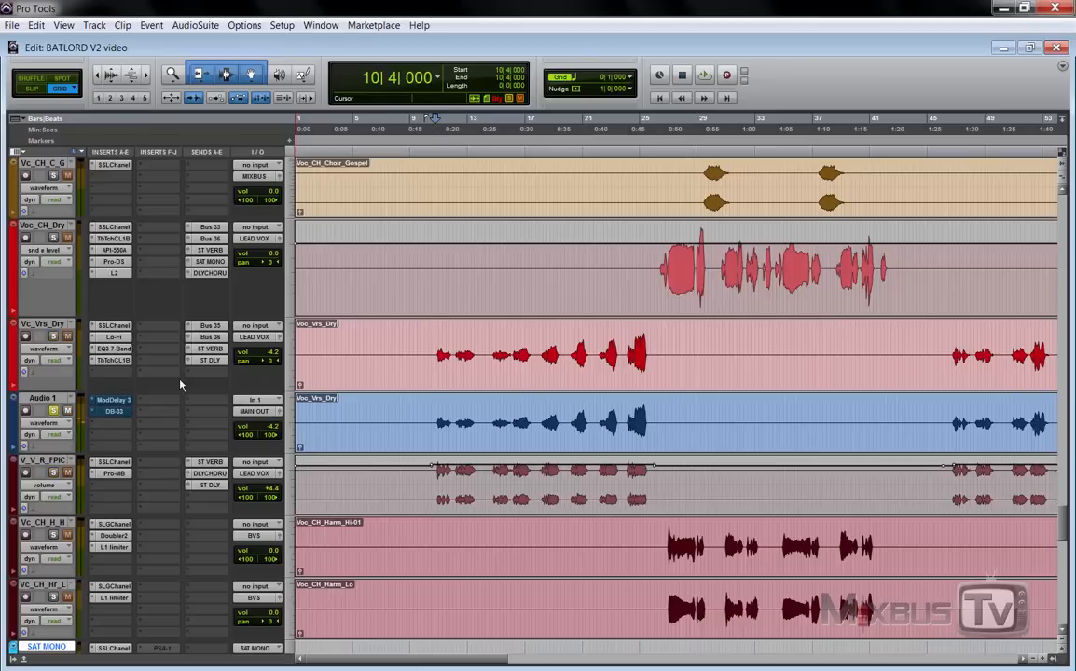
- Select the Audio 1 track and play it soloed with both of its inserts bypassed
left_click(70, 399)
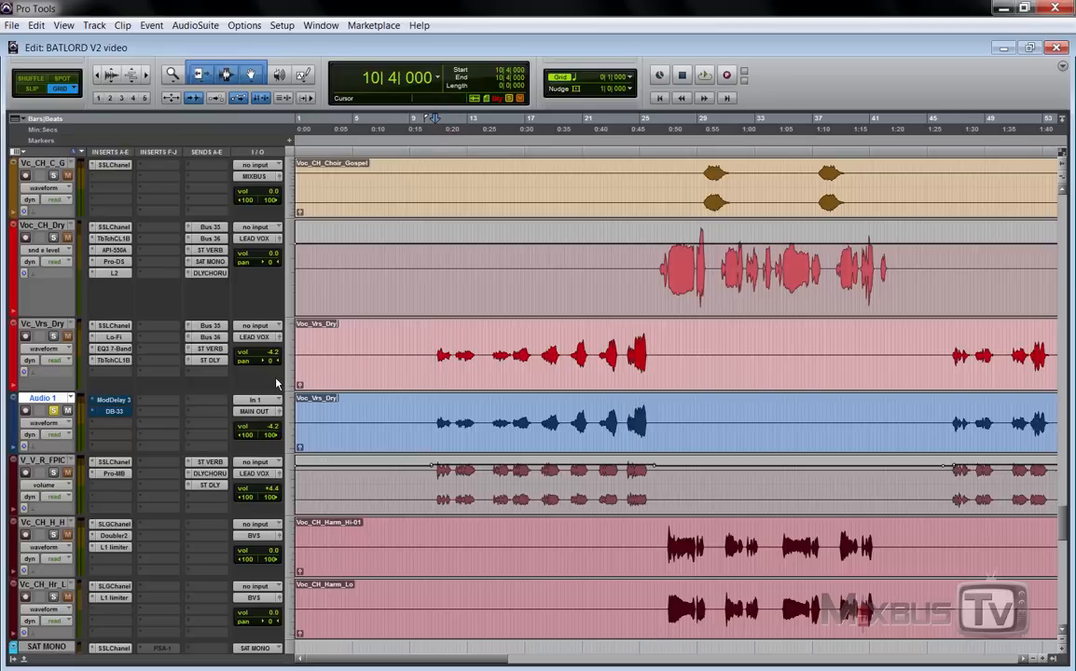
key("space")
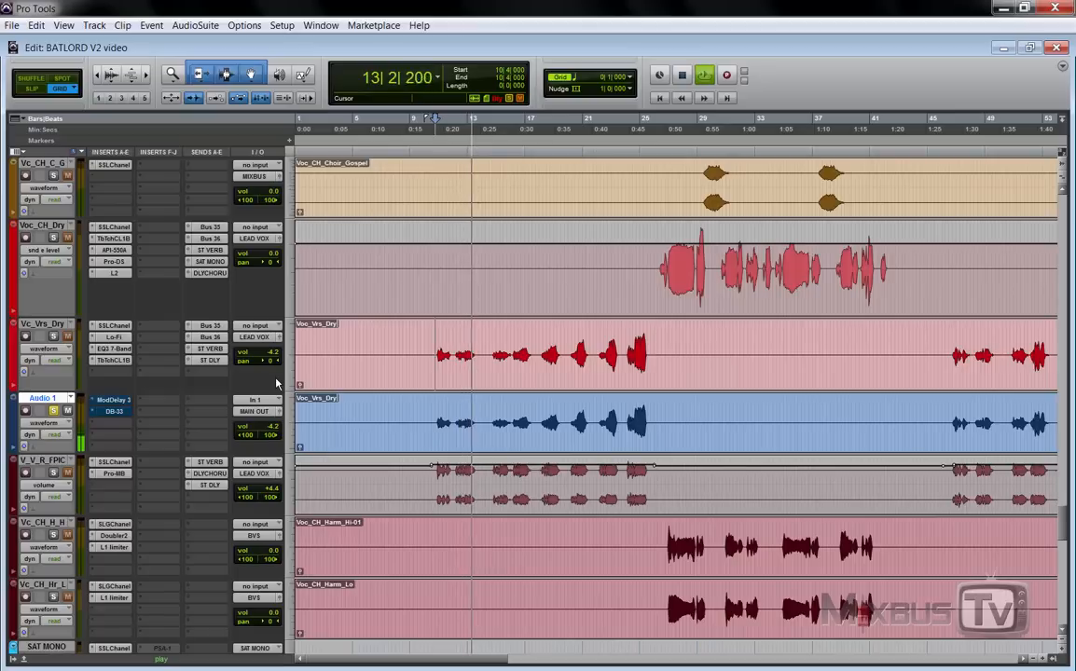
key("space")
- Take the Mod Delay III on Audio 1 out of bypass and audition the soloed vocal through it
left_click(112, 400)
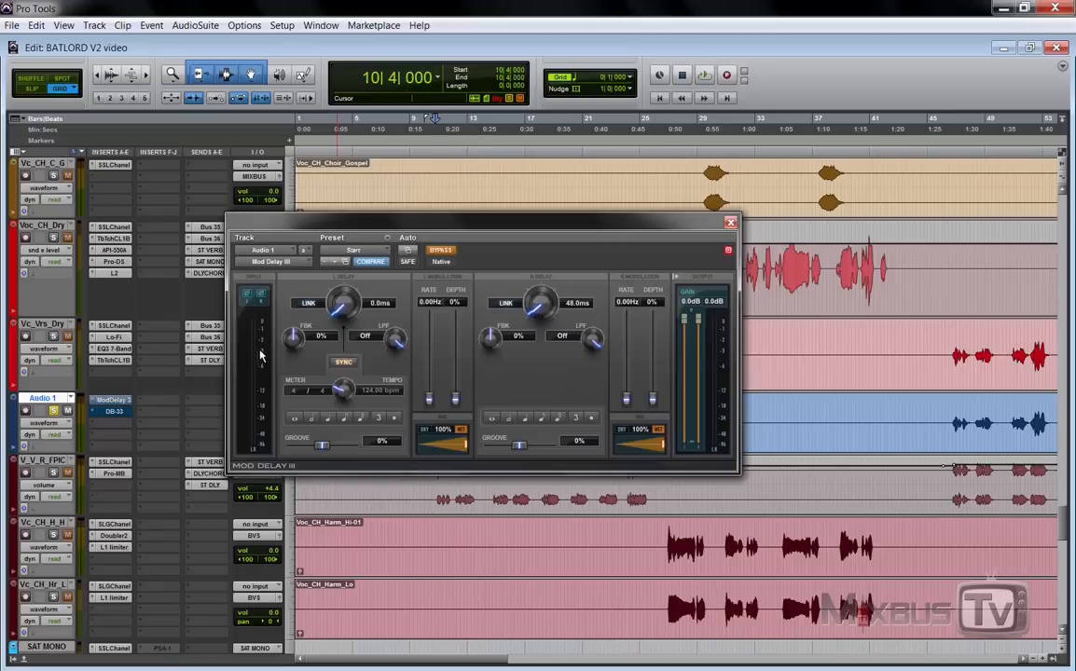
left_click_drag(476, 230, 478, 244)
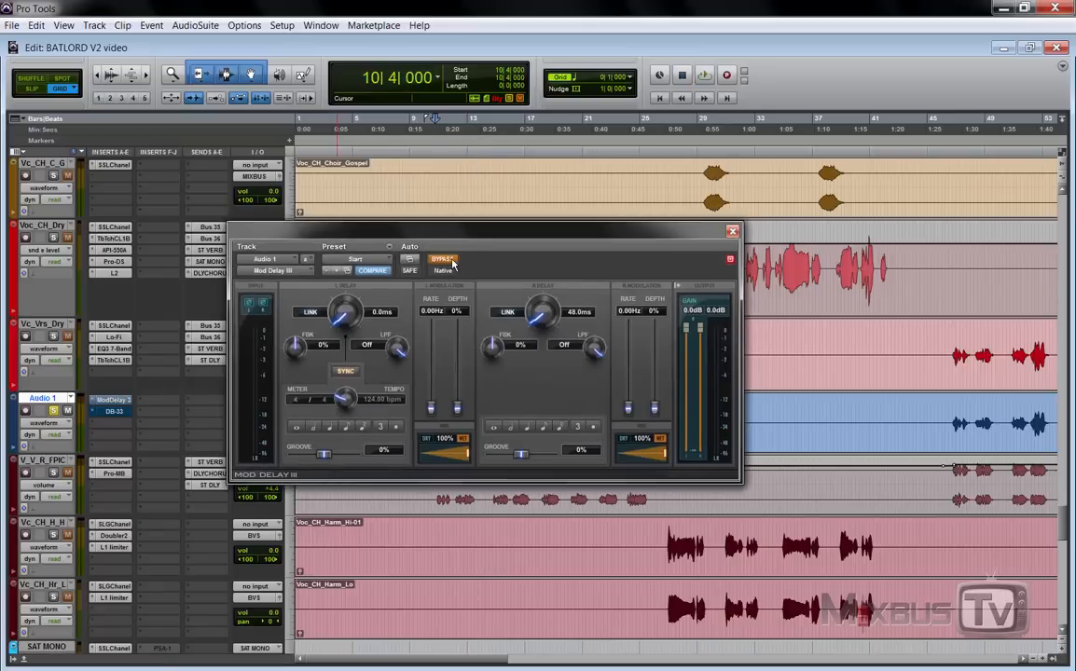
left_click(451, 263)
key("space")
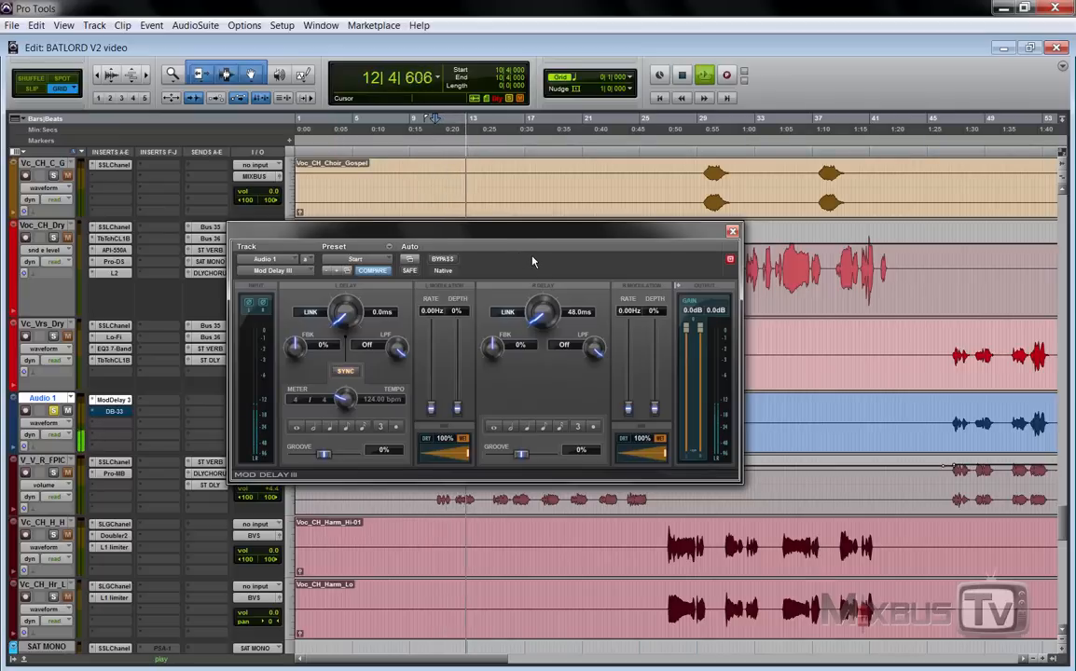
key("space")
left_click(731, 230)
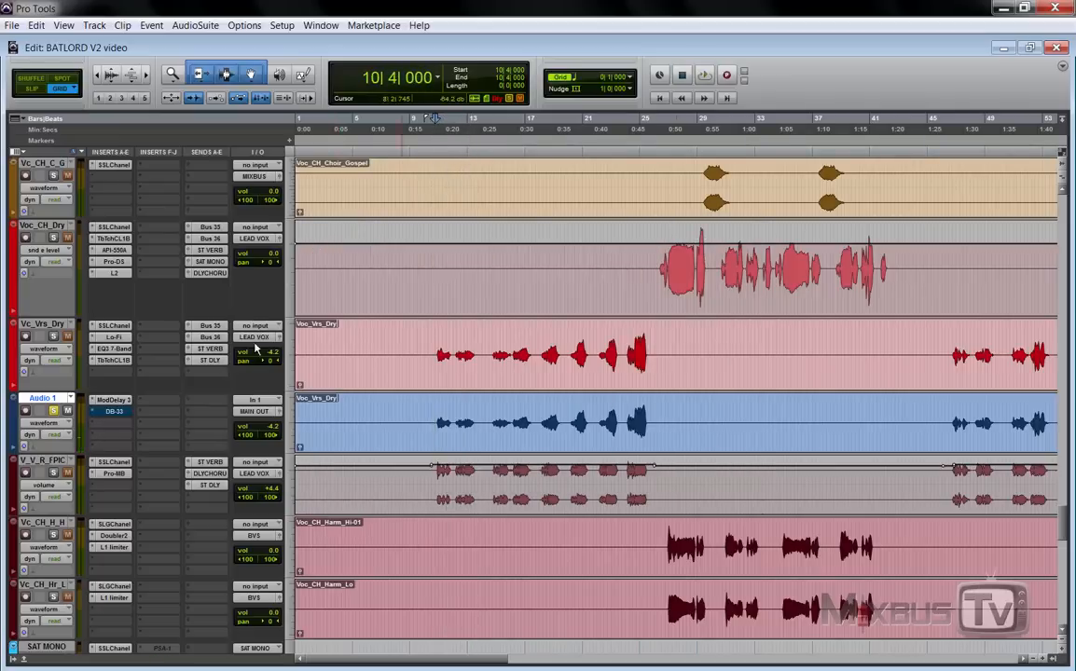
- Open the DB-33 plug-in on Audio 1 and compare its Organ and Cabinet views, ending on Cabinet
left_click(116, 417)
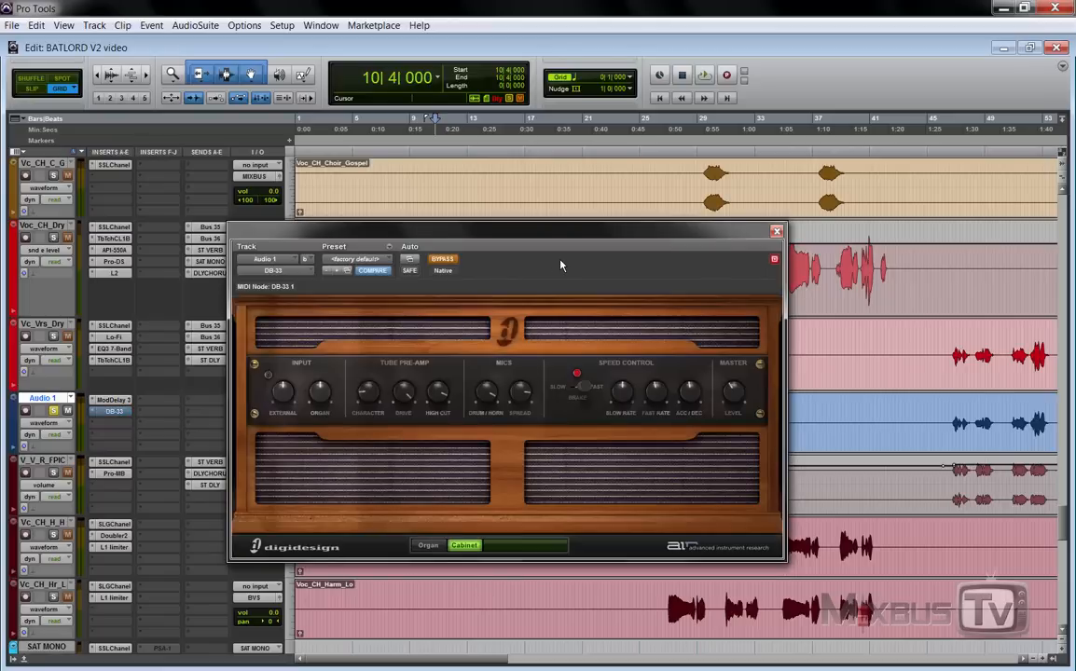
left_click_drag(566, 233, 565, 218)
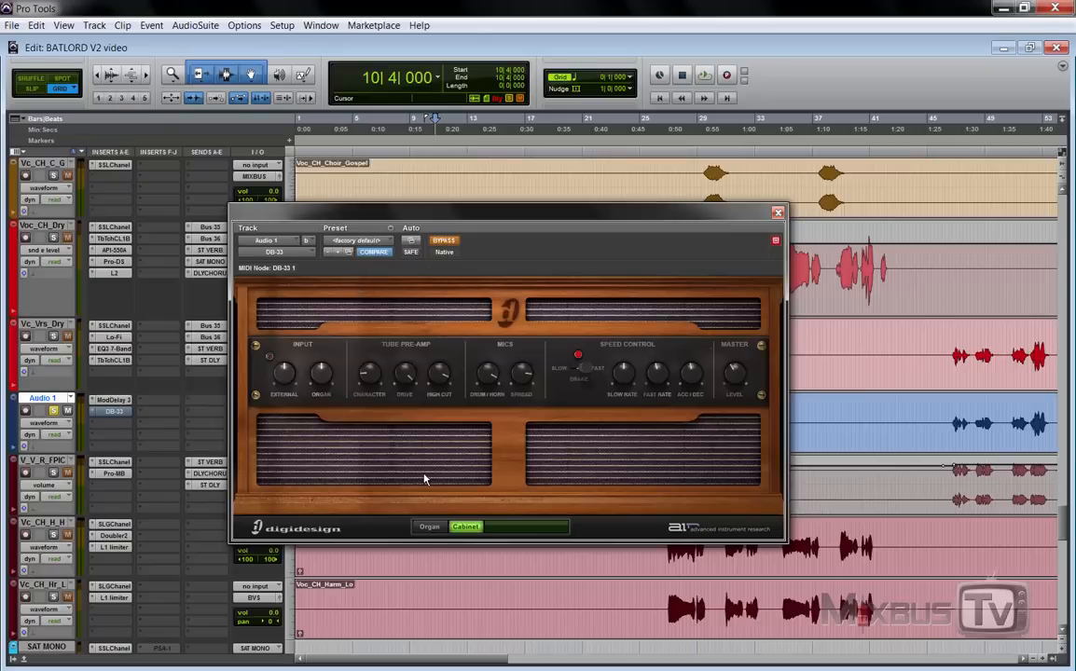
left_click(428, 528)
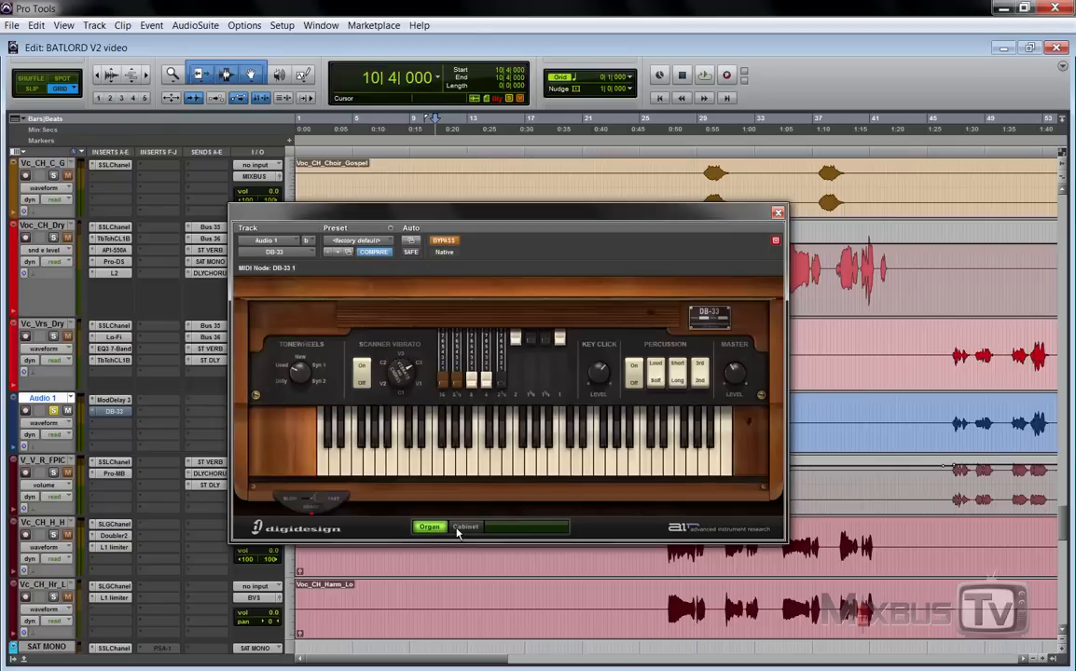
left_click(464, 527)
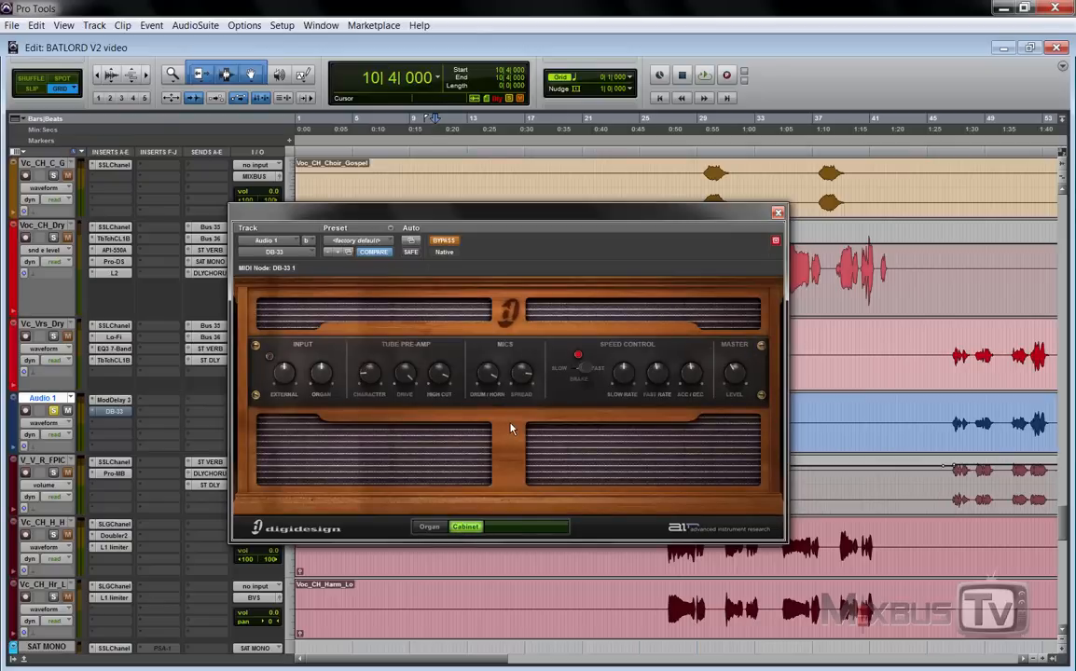
left_click(431, 526)
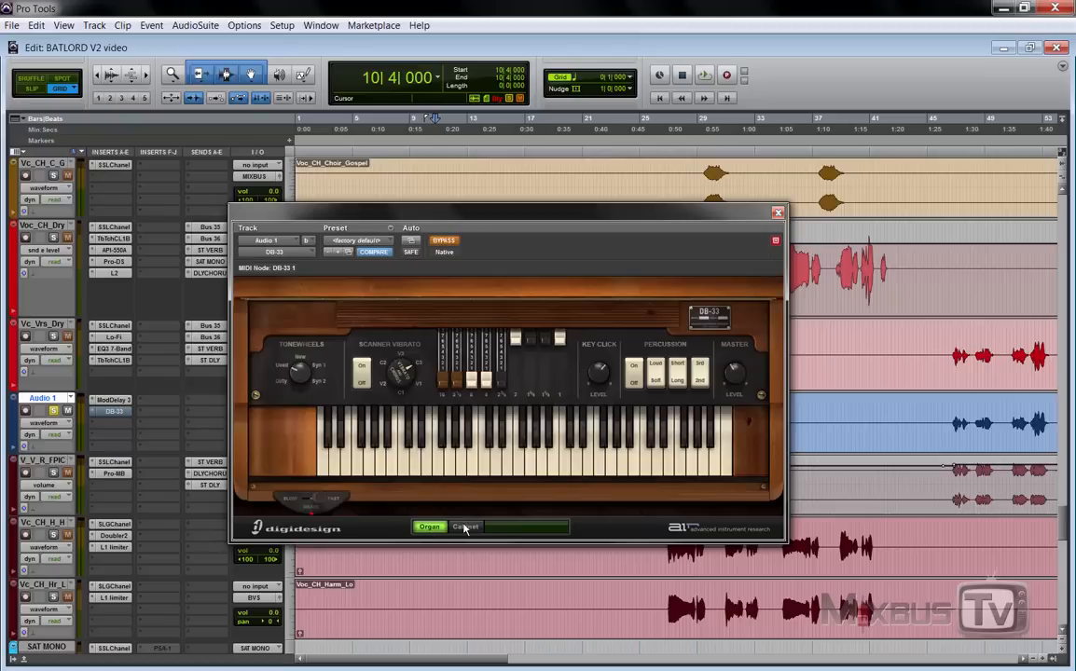
left_click(464, 527)
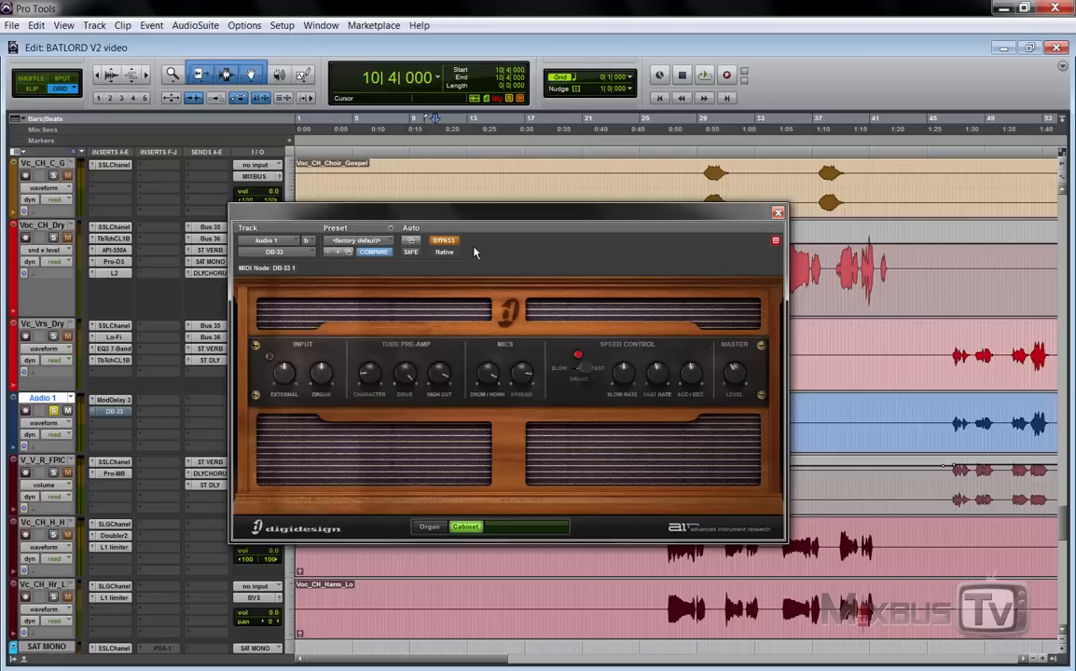
- Take the DB-33 out of bypass and play the soloed vocal through its rotary cabinet
left_click(444, 240)
key("space")
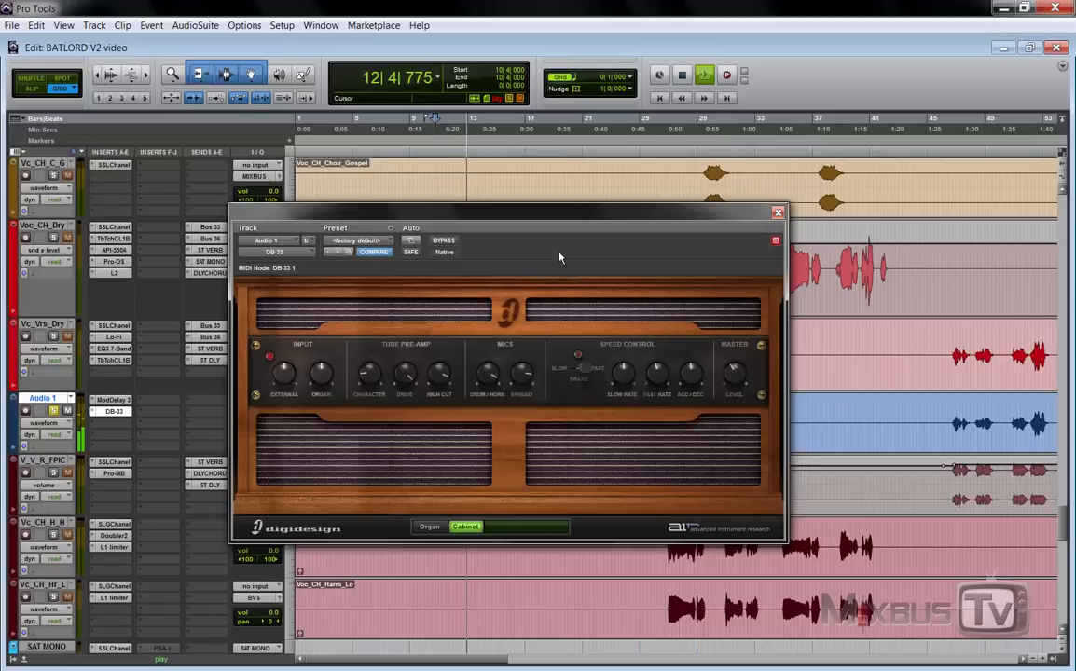
key("space")
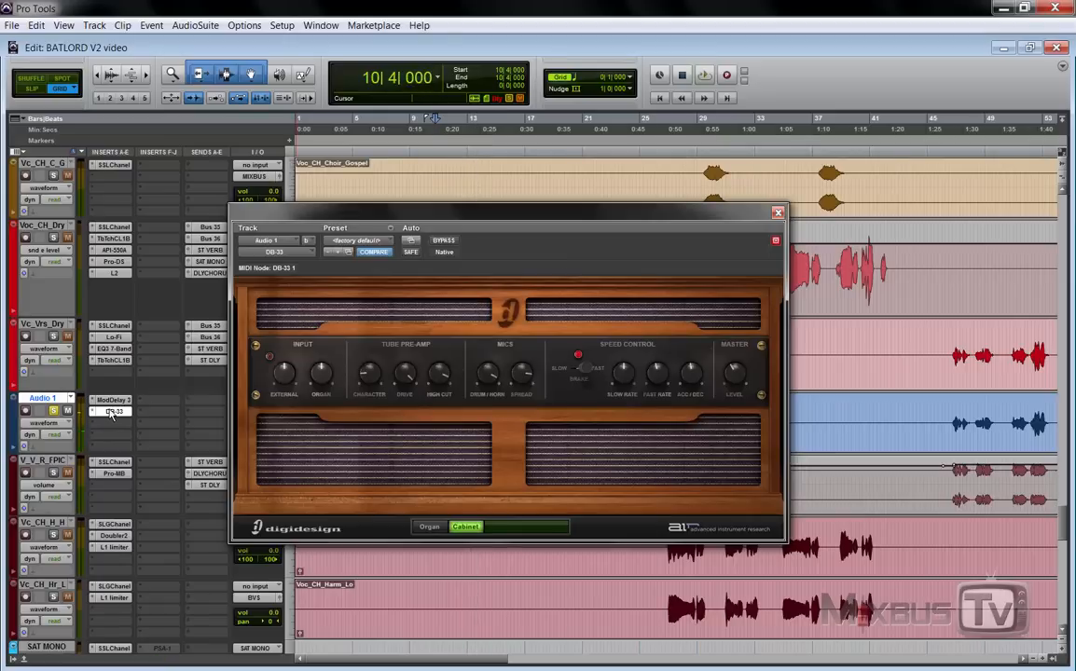
- Compare the vocal without and with the DB-33 by bypassing it, playing from bar 10 and re-enabling it during playback
left_click(112, 411, "ctrl")
key("space")
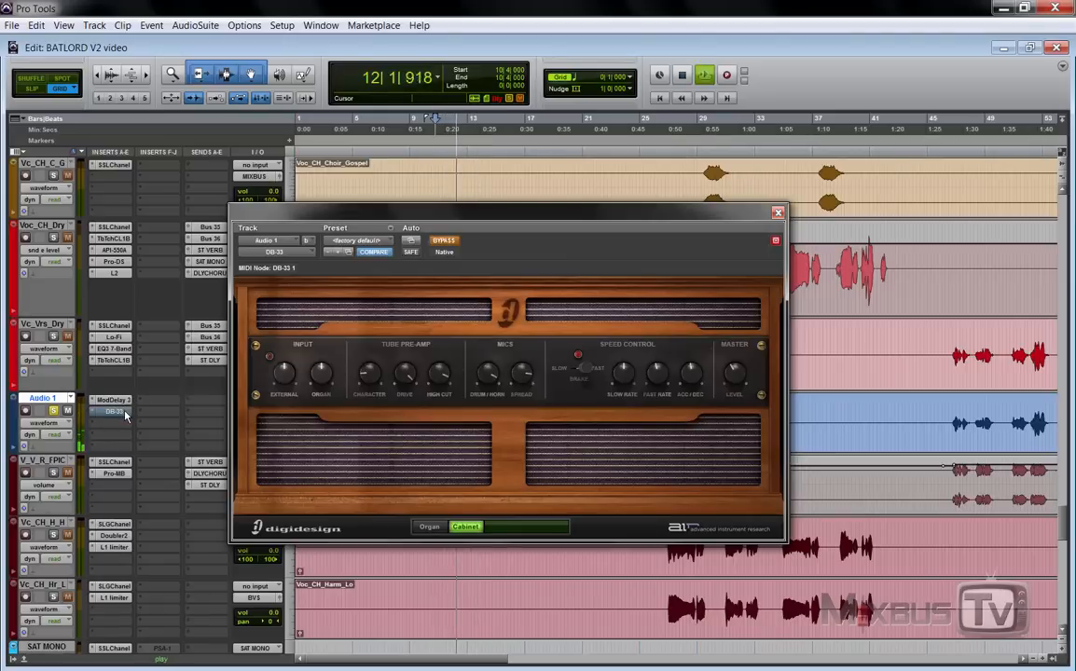
left_click(120, 414, "ctrl")
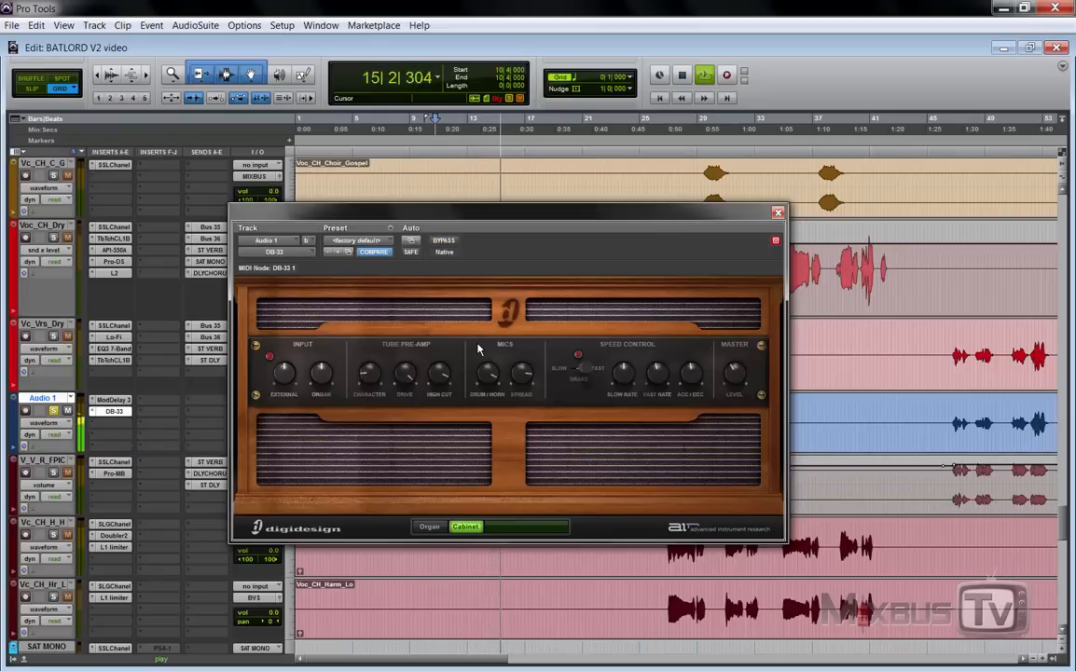
- Stop playback, close the DB-33 and audition V_V_R_FPIC soloed in place of Audio 1
key("space")
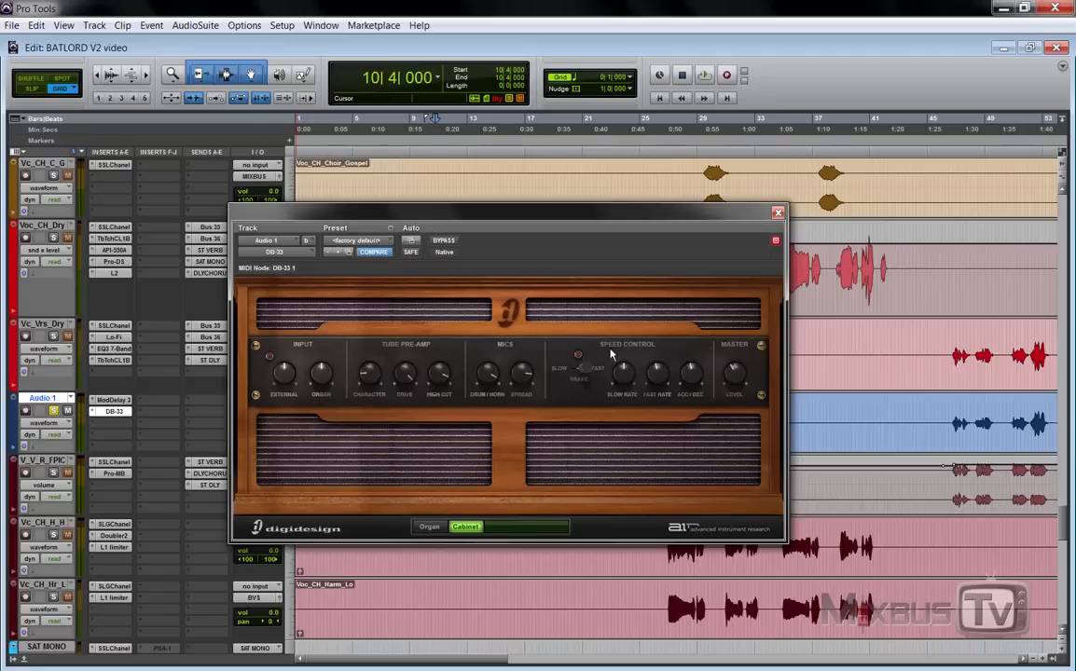
left_click(776, 215)
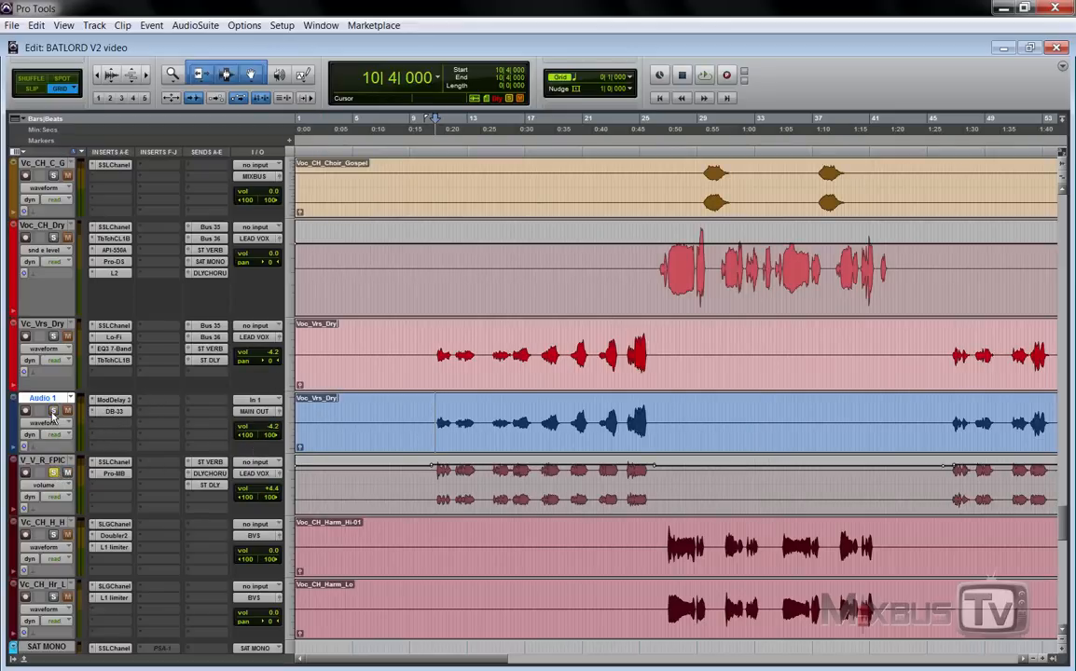
key("space")
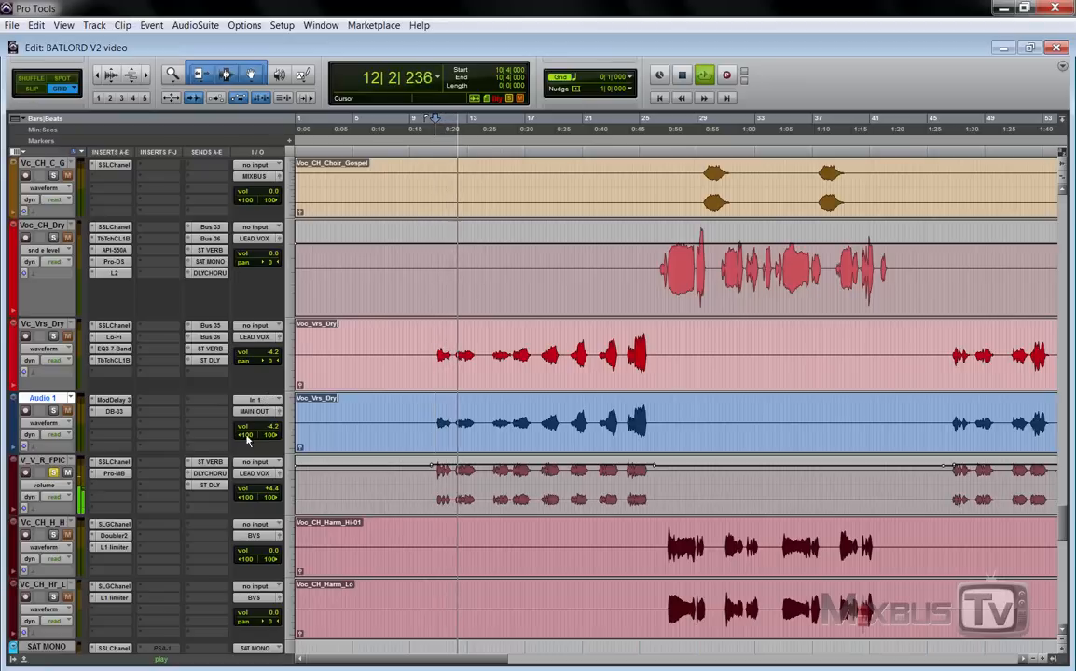
key("space")
- Open the SSLChannel on V_V_R_FPIC and examine its settings with the plug-in window moved clear of the inserts
left_click(114, 462)
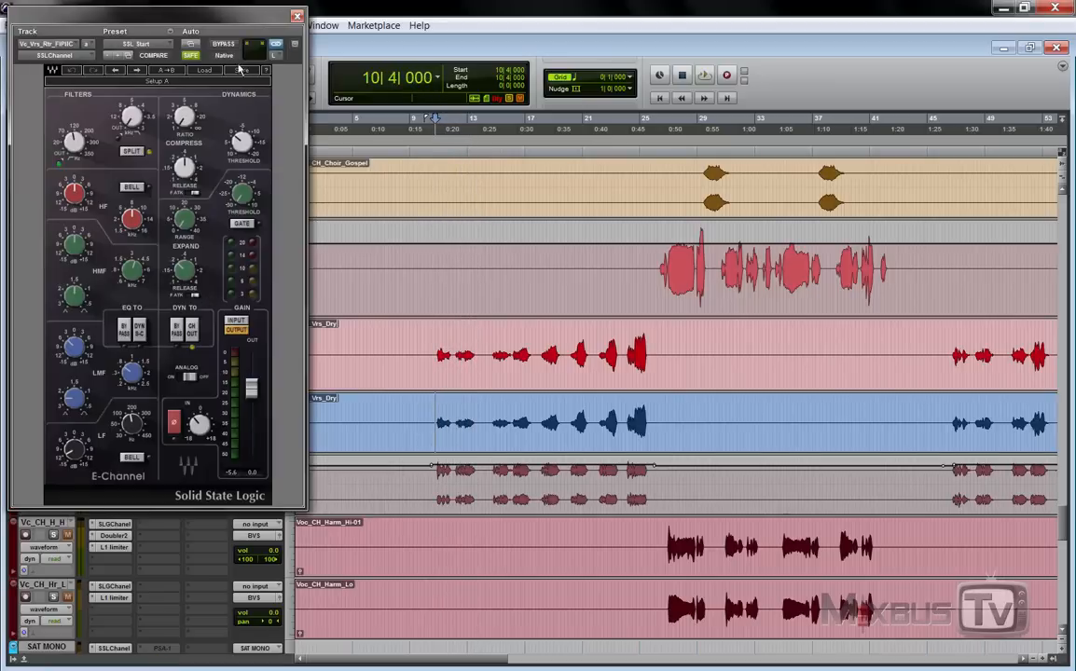
left_click_drag(246, 18, 451, 95)
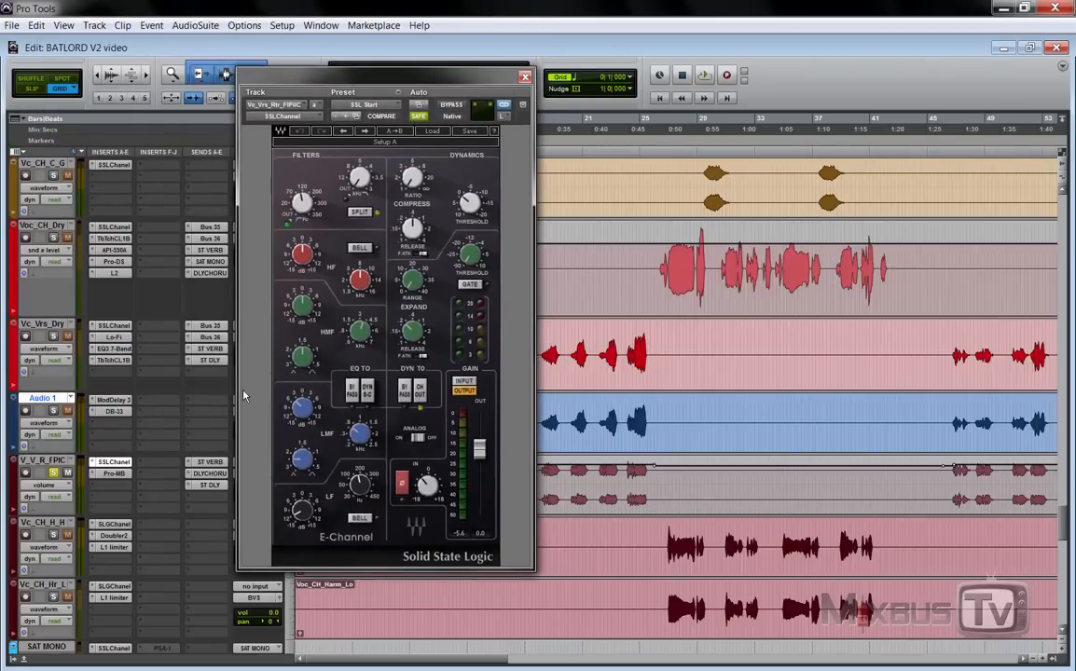
key("space")
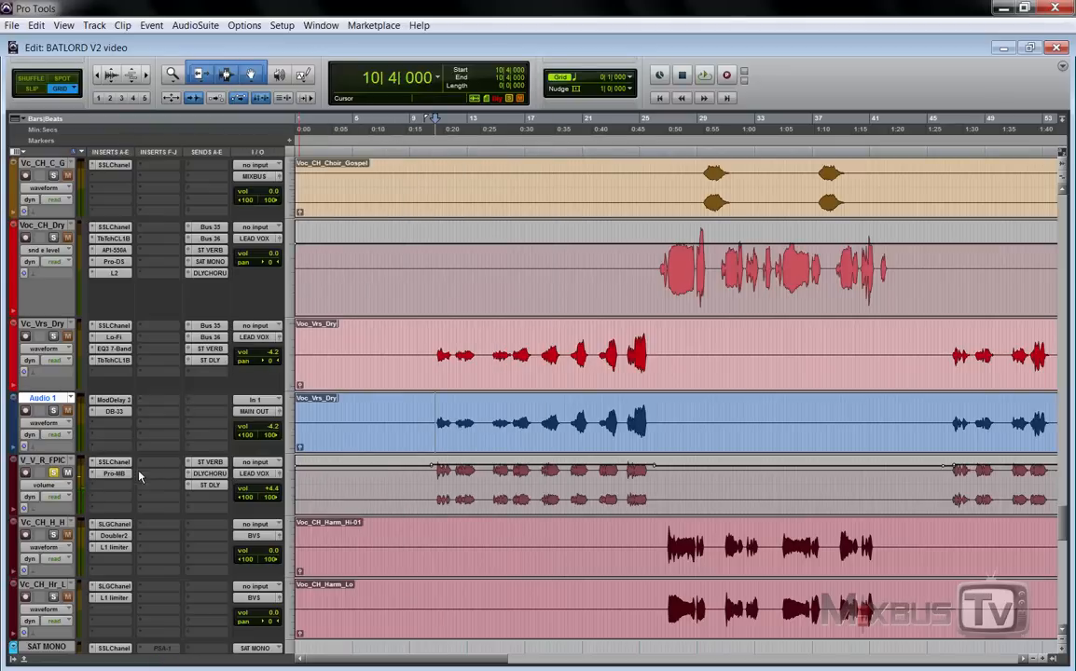
- Open the Pro-MB on V_V_R_FPIC, play the vocal twice to watch its Band 1 compression, and close it
left_click(113, 475)
key("space")
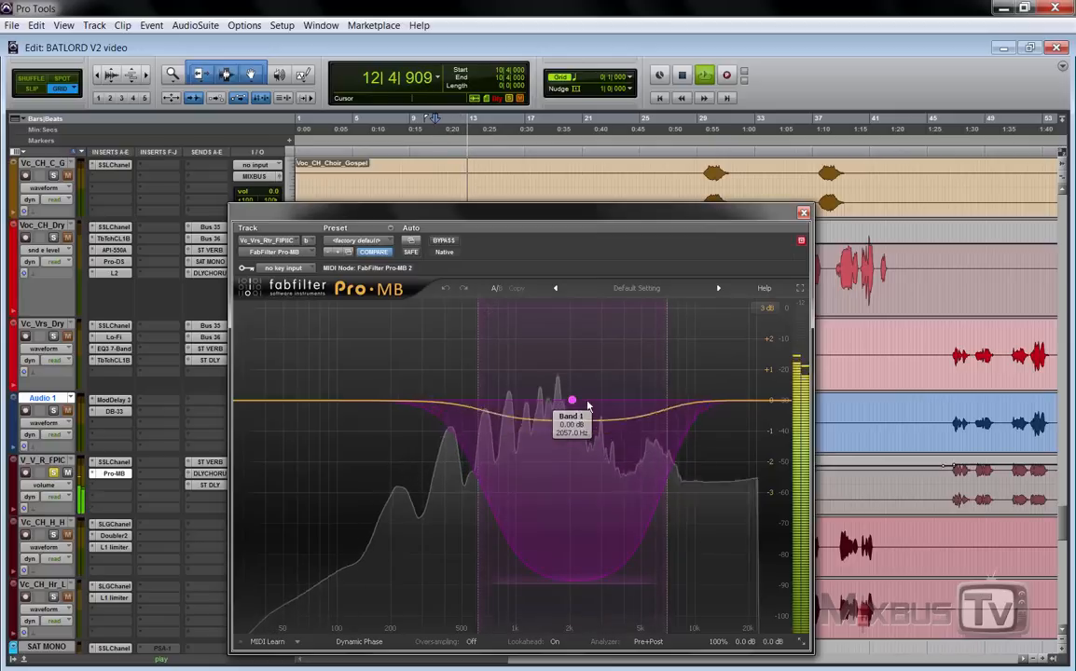
key("space")
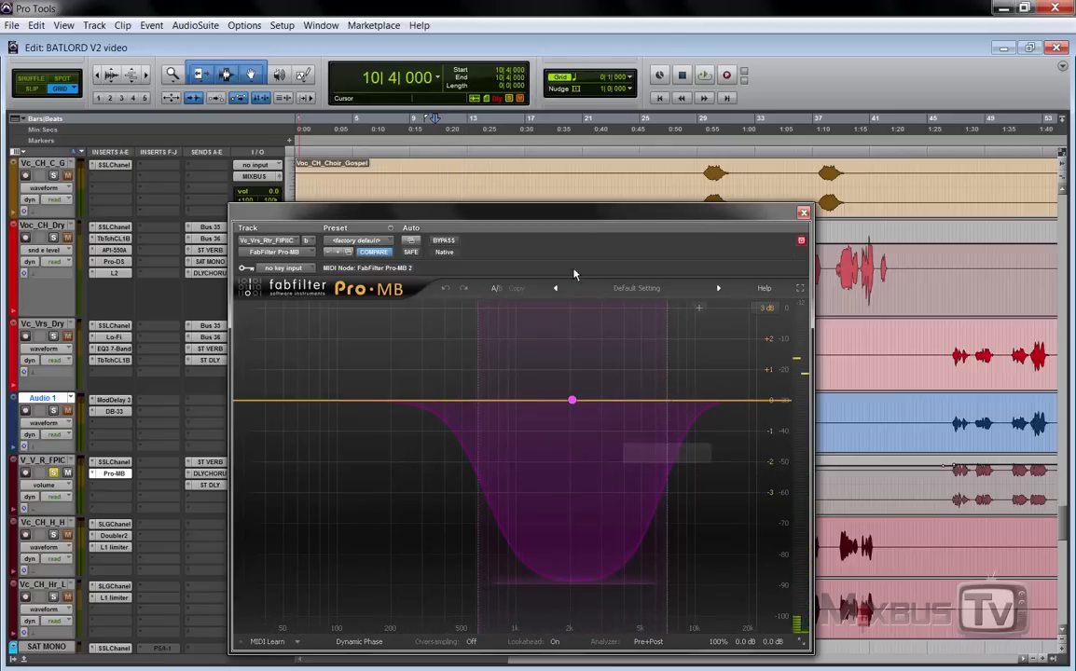
mouse_move(571, 426)
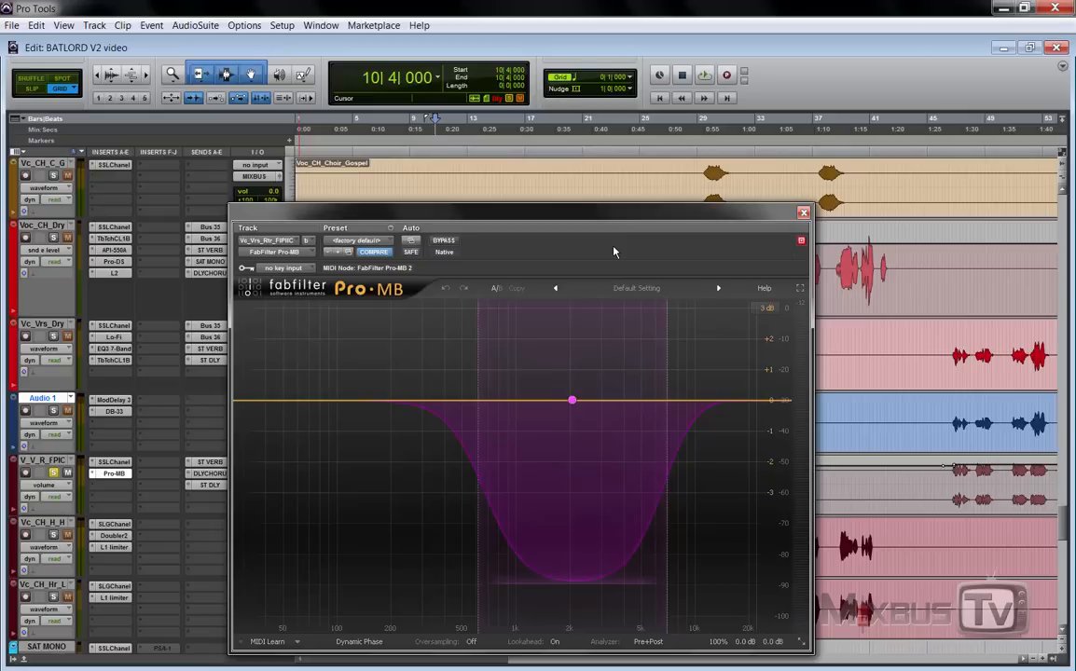
key("space")
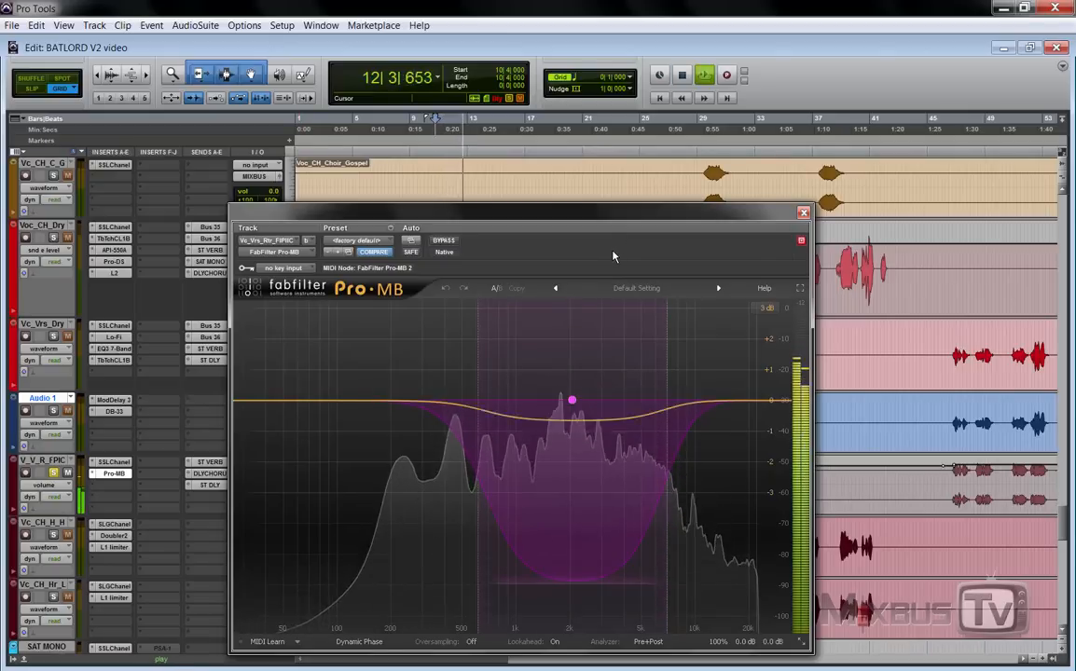
key("space")
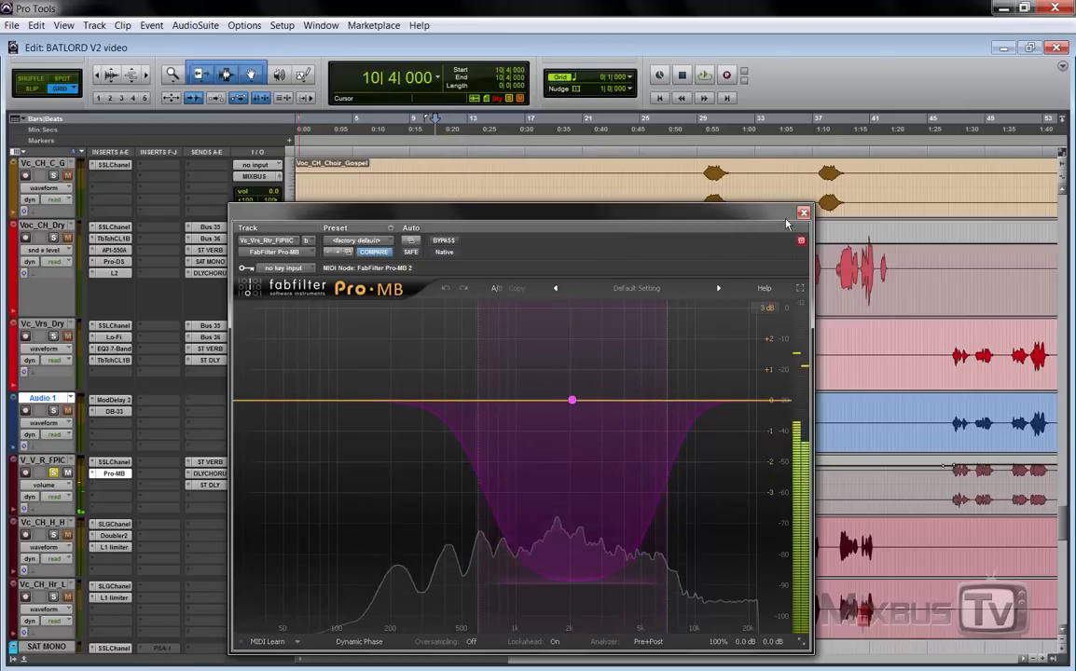
left_click(802, 213)
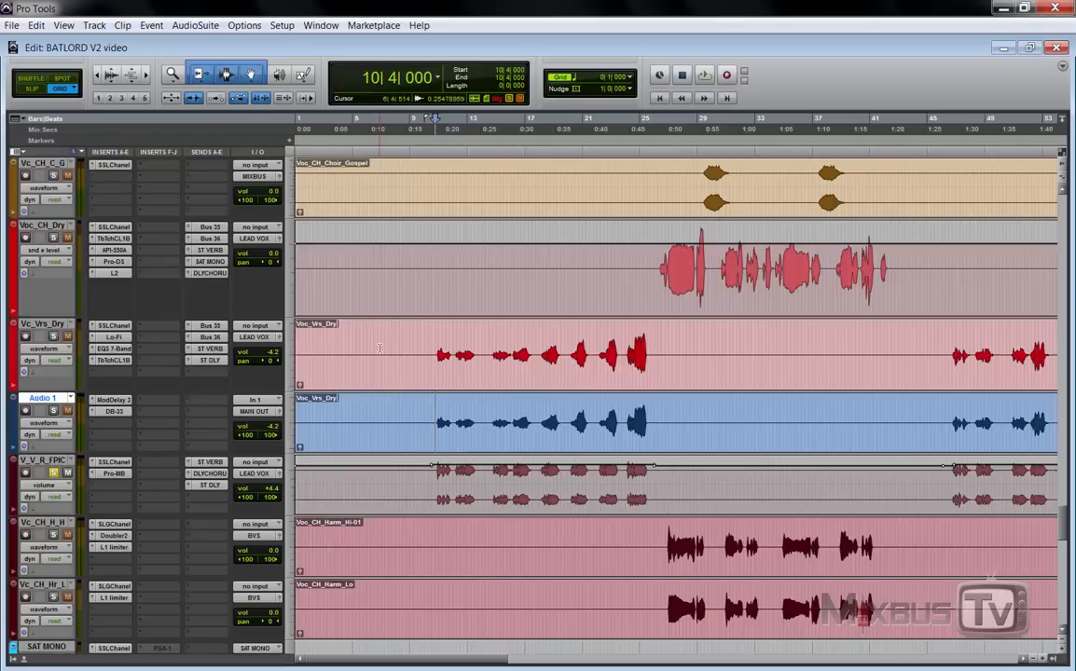
- Solo Vc_Vrs_Dry alongside V_V_R_FPIC, select its first verse from 10|4|000 to 26|1|000 and start playback
left_click(53, 337)
left_click_drag(434, 341, 653, 350)
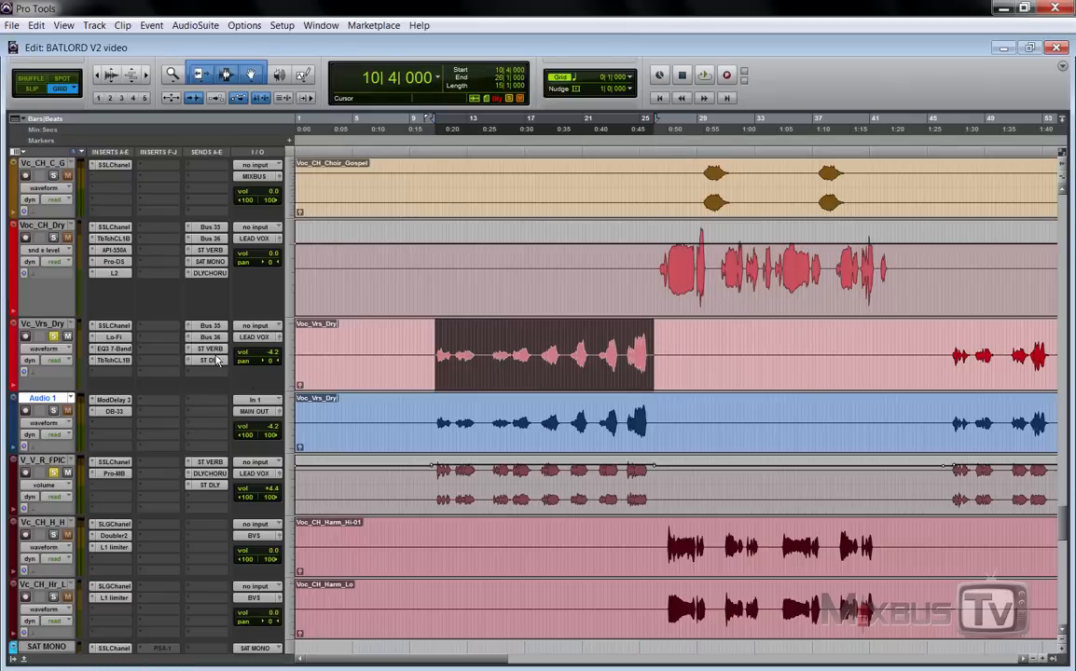
scroll(261, 373, "down", 5)
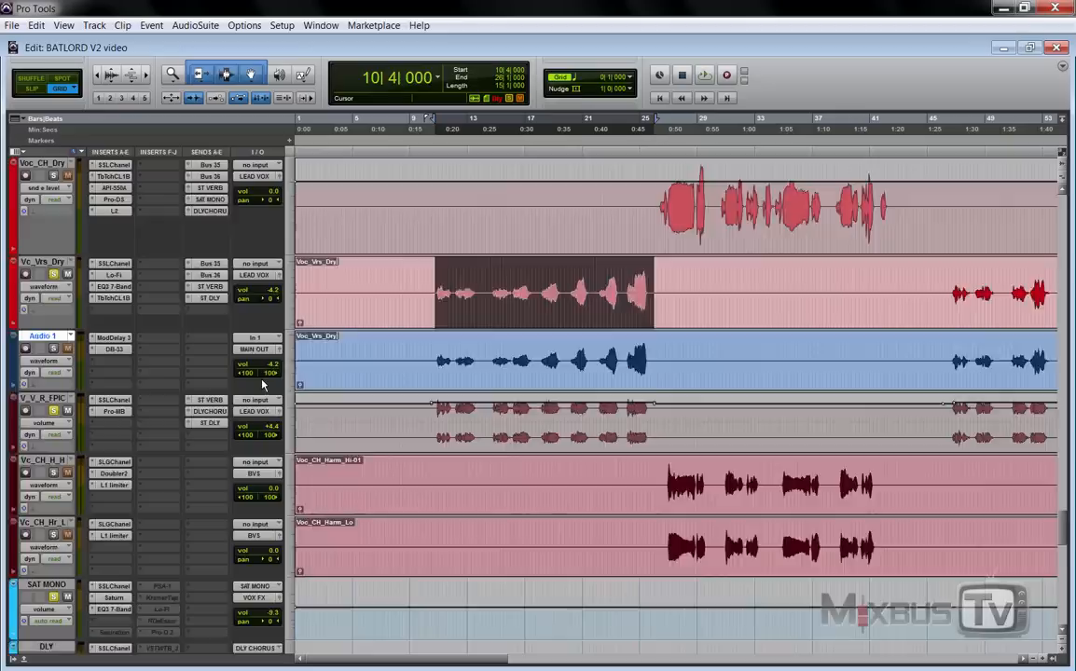
key("space")
- Inspect the H-Delay on the DLY track during playback, close it and stop
left_click(113, 437)
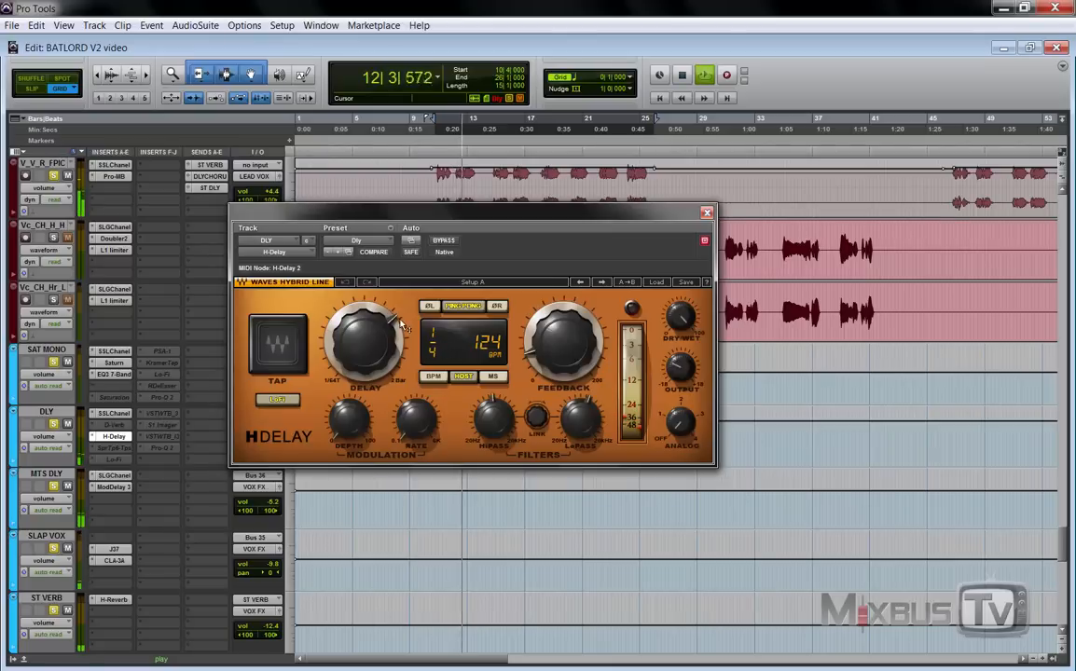
left_click(707, 213)
scroll(184, 444, "down", 1)
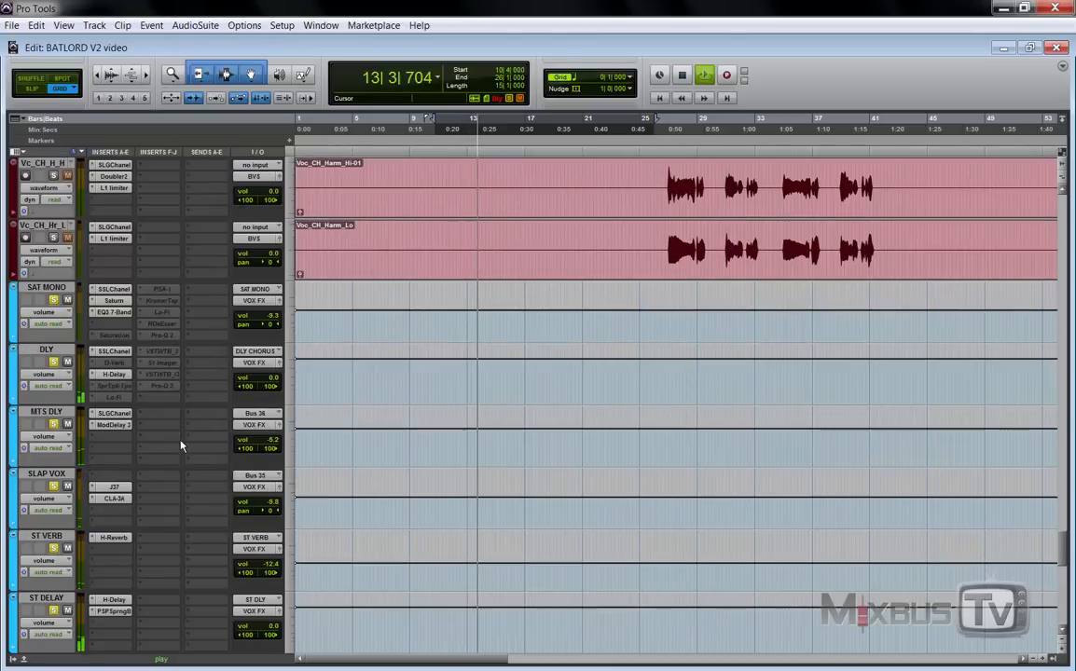
key("space")
- Open the Mod Delay III on MTS DLY, play the verse to check its delay settings, and close it
left_click(115, 427)
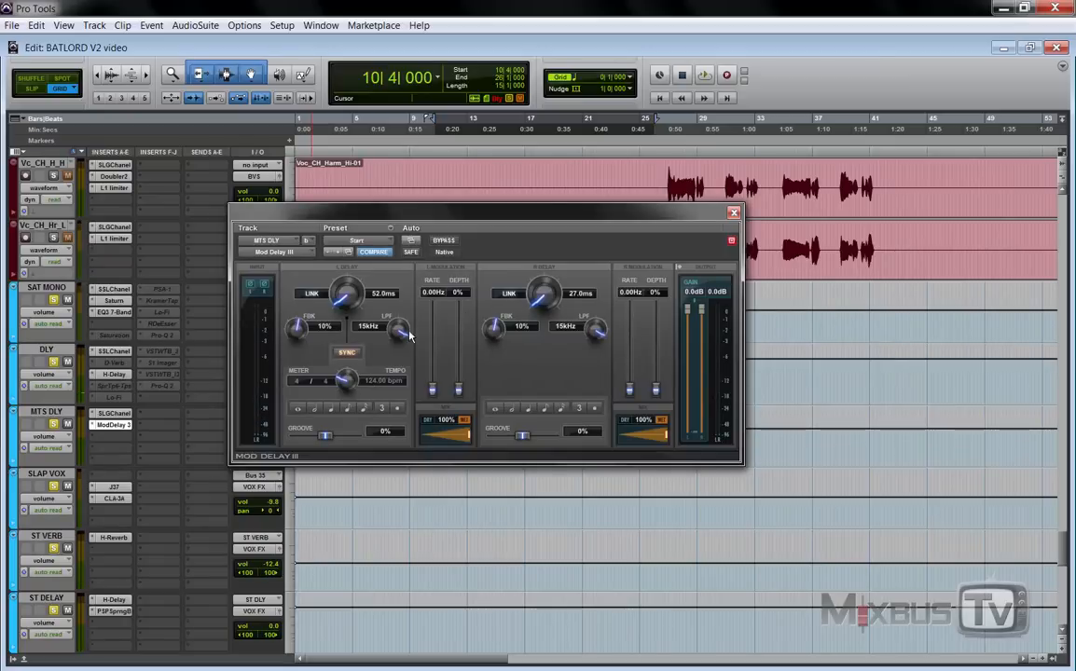
key("space")
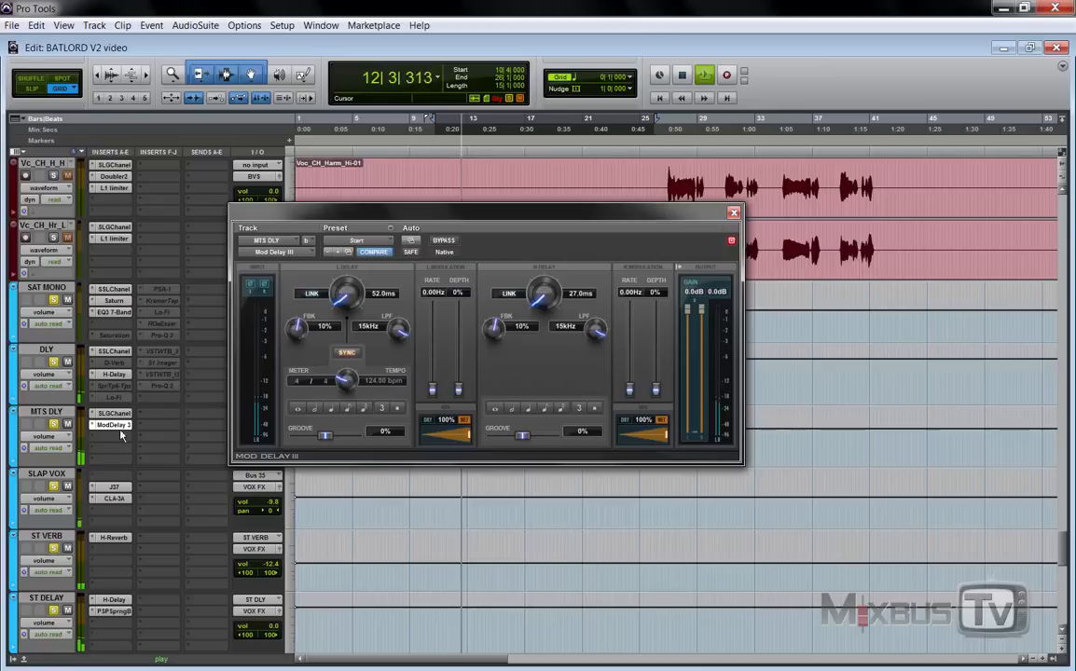
key("space")
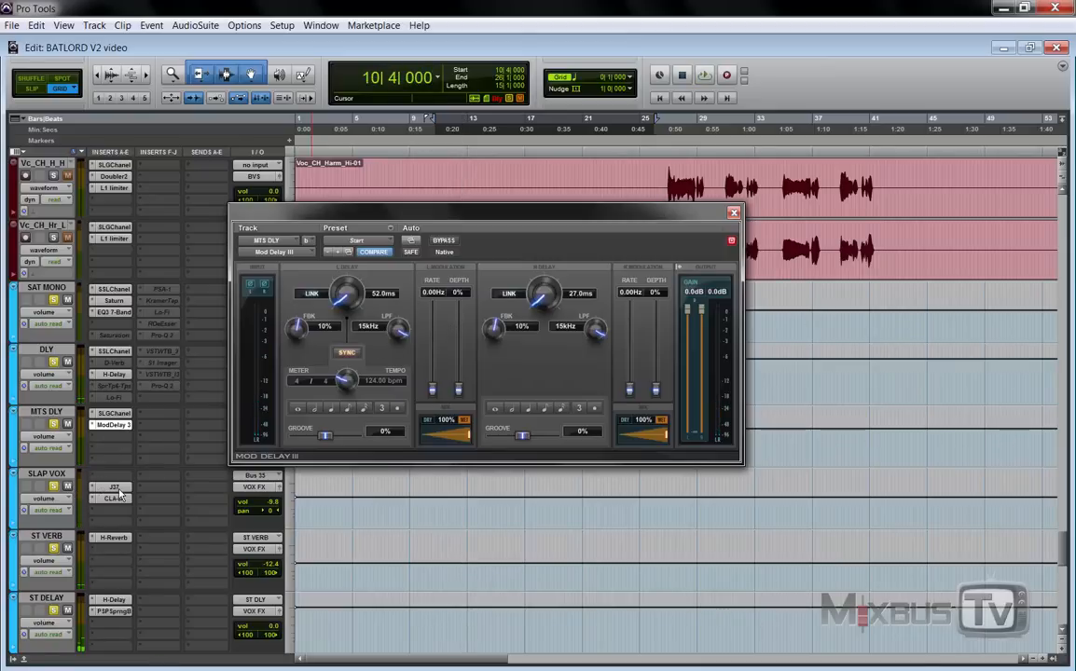
left_click(734, 213)
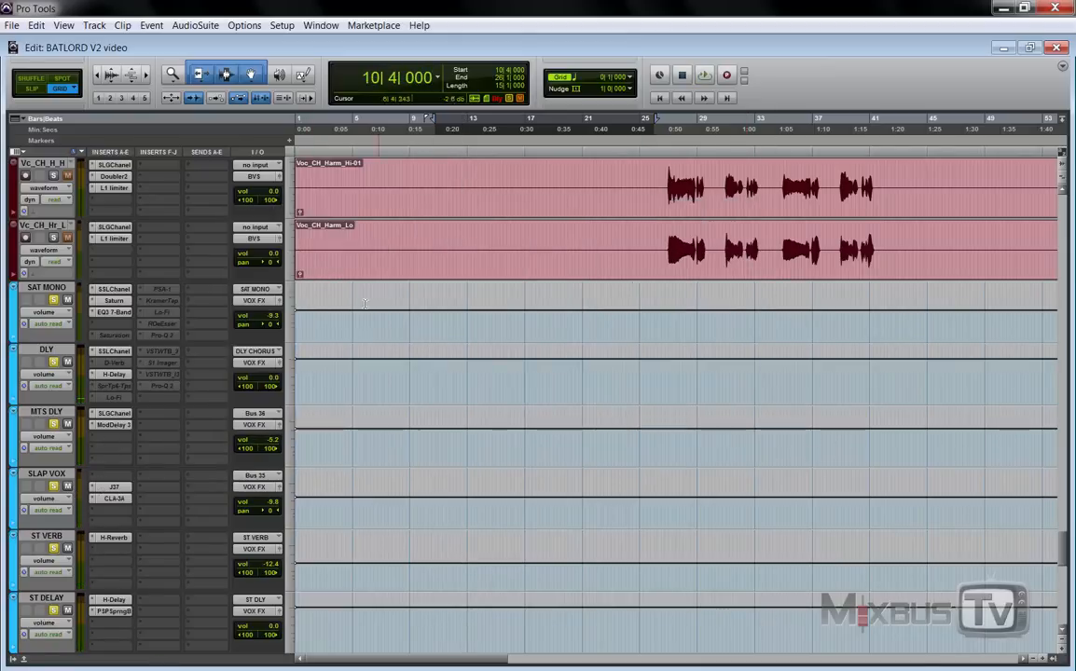
- Play the selected verse with V_V_R_FPIC out of solo and compare the MTS DLY return muted and unmuted
scroll(58, 331, "up", 5)
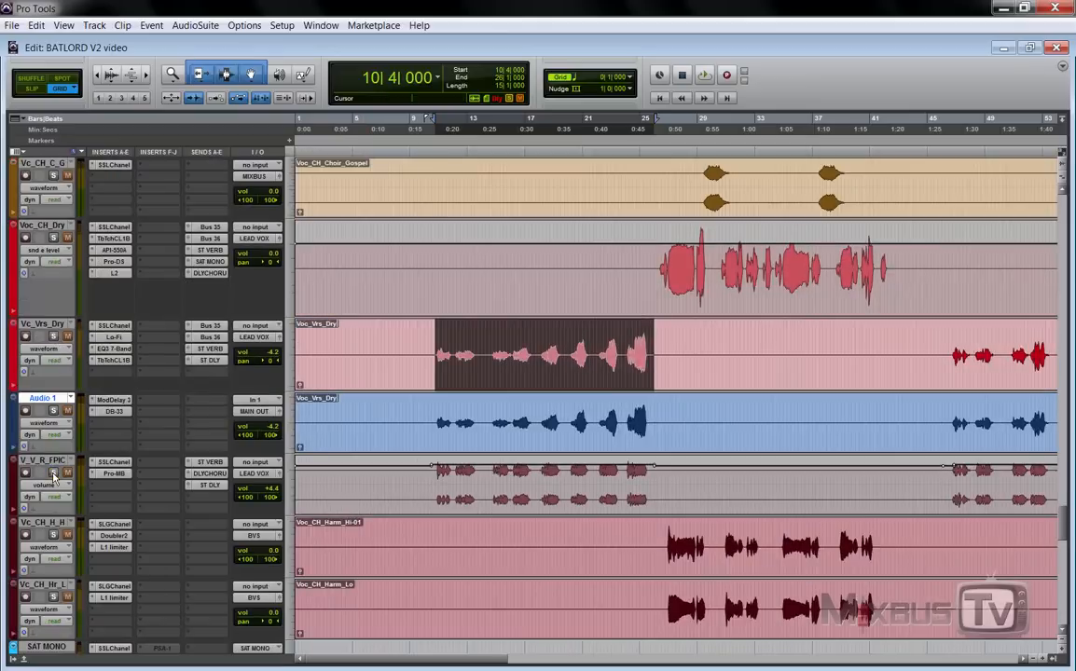
key("space")
scroll(65, 419, "down", 5)
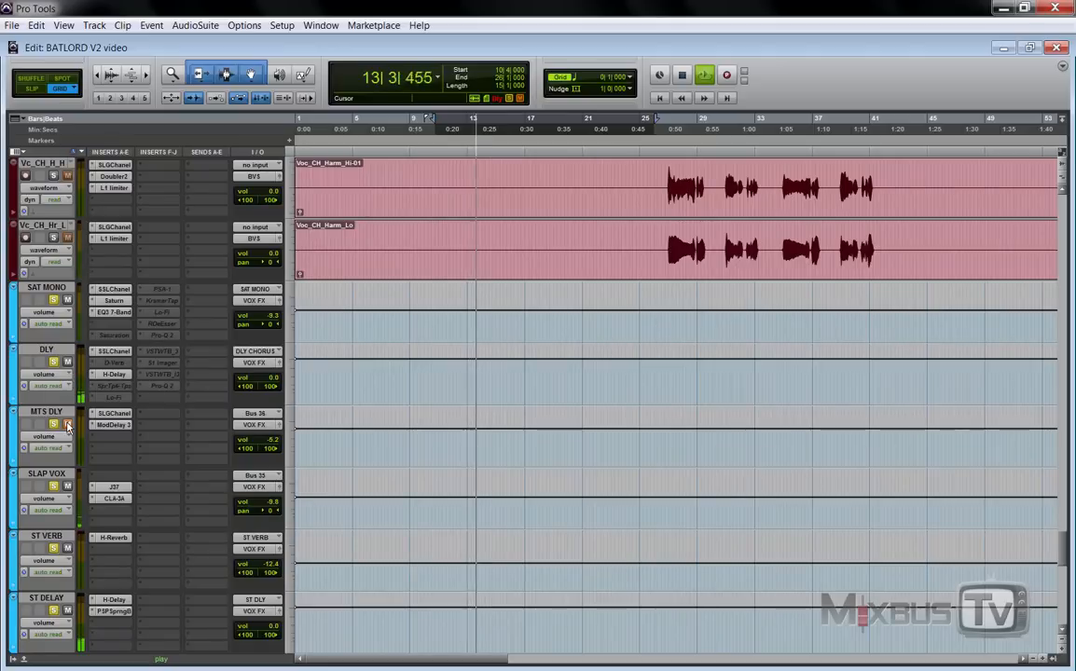
scroll(86, 451, "down", 2)
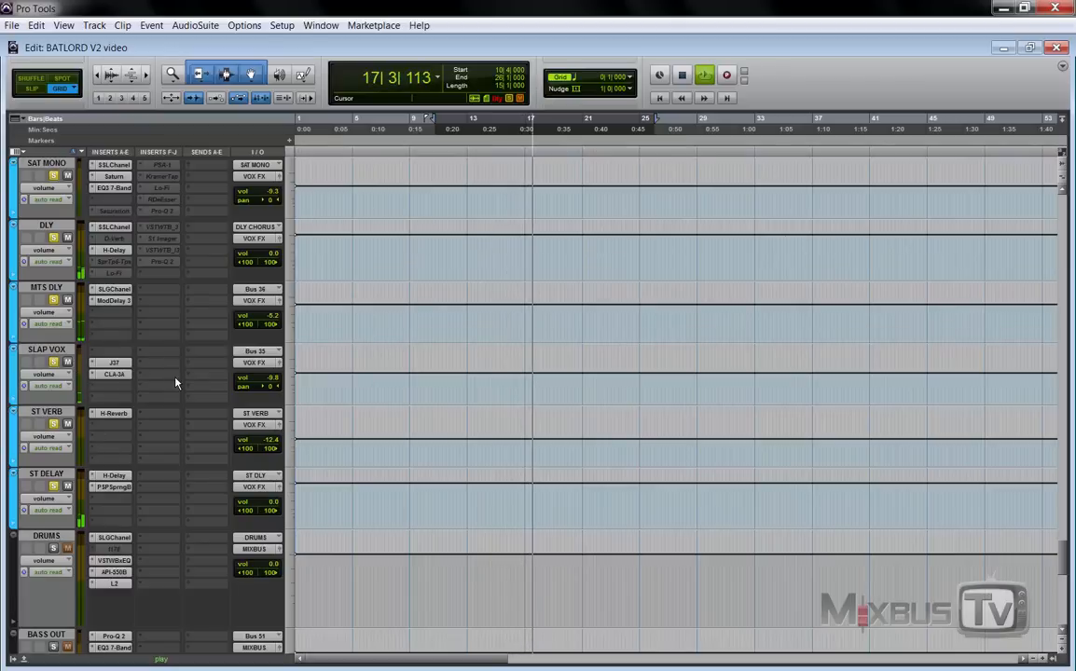
key("space")
scroll(191, 371, "up", 3)
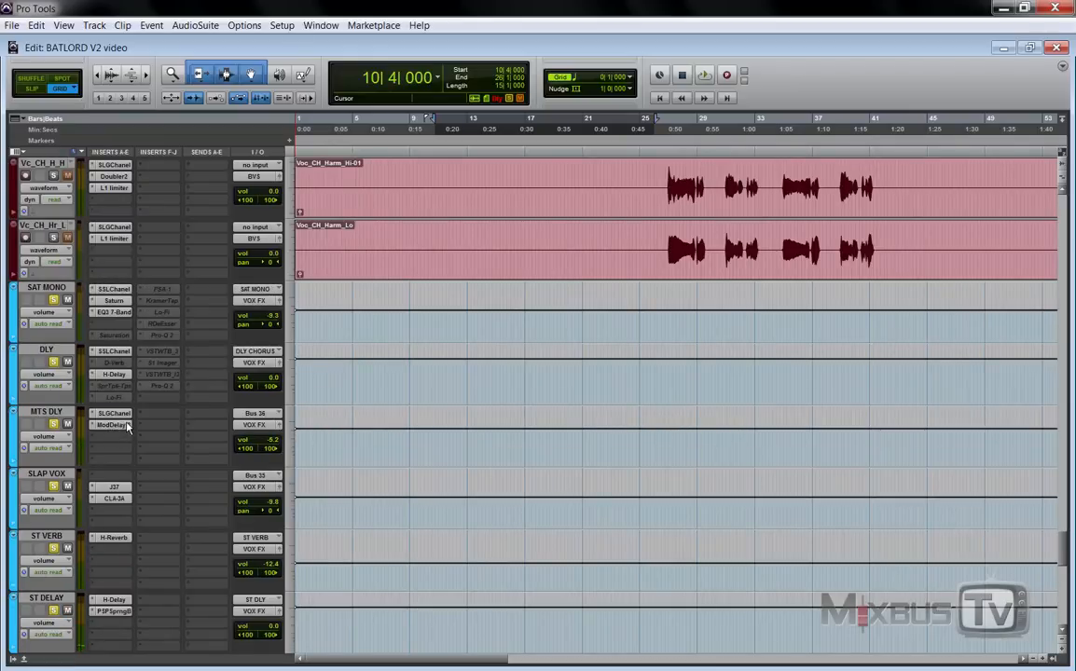
- Play the third verse from 91|1|000 while viewing the vocal tracks, and stop playback
scroll(127, 426, "down", 1)
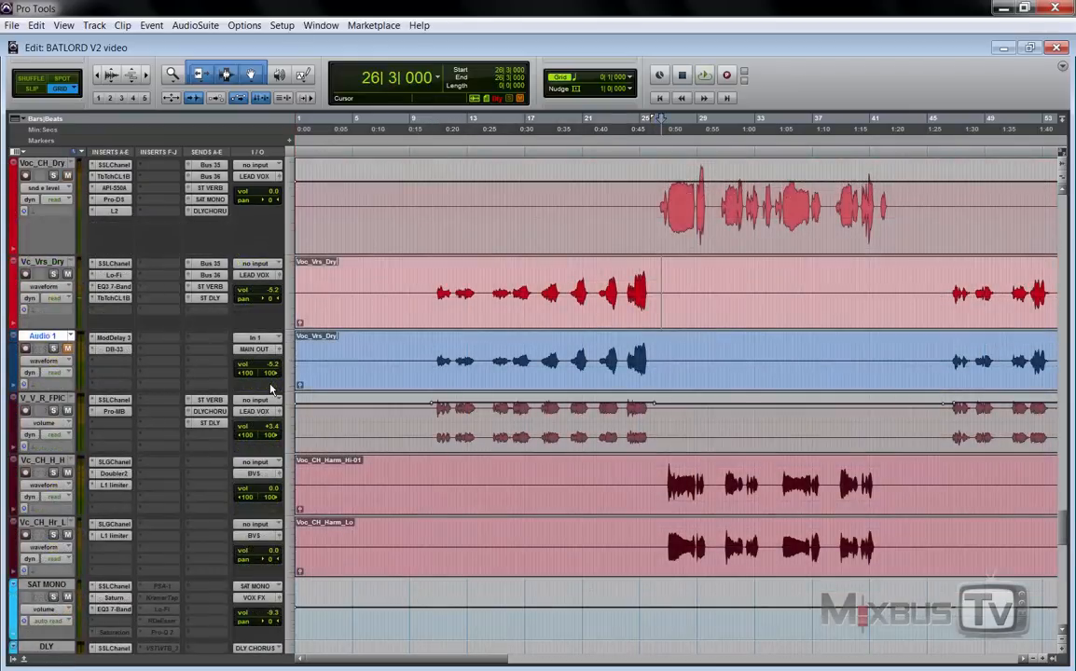
key("r")
key("r")
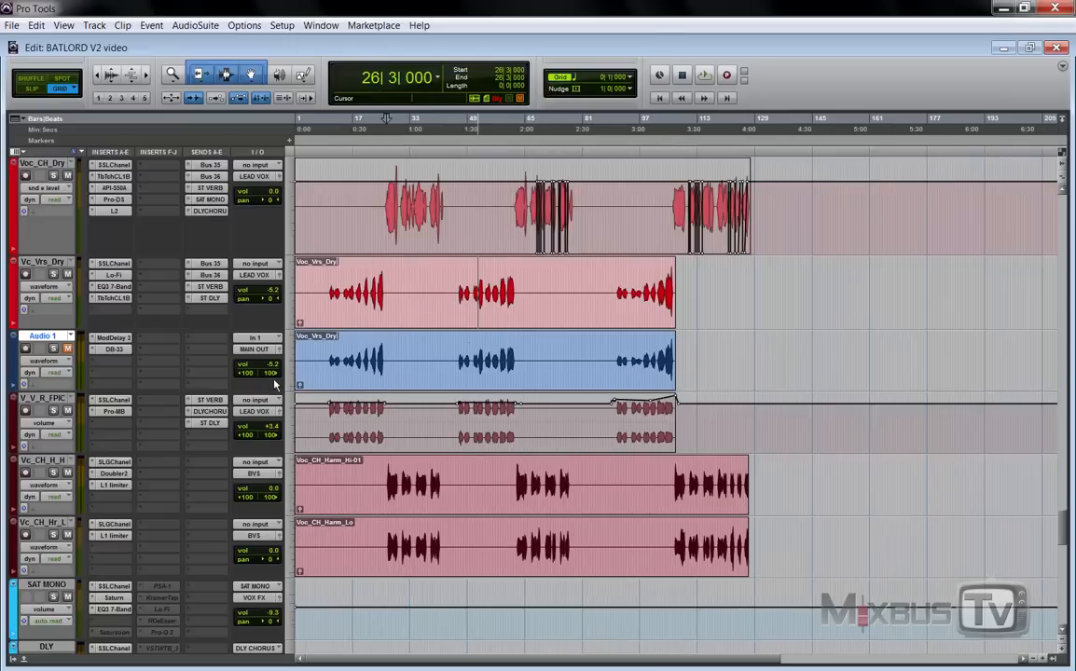
left_click(618, 282)
key("space")
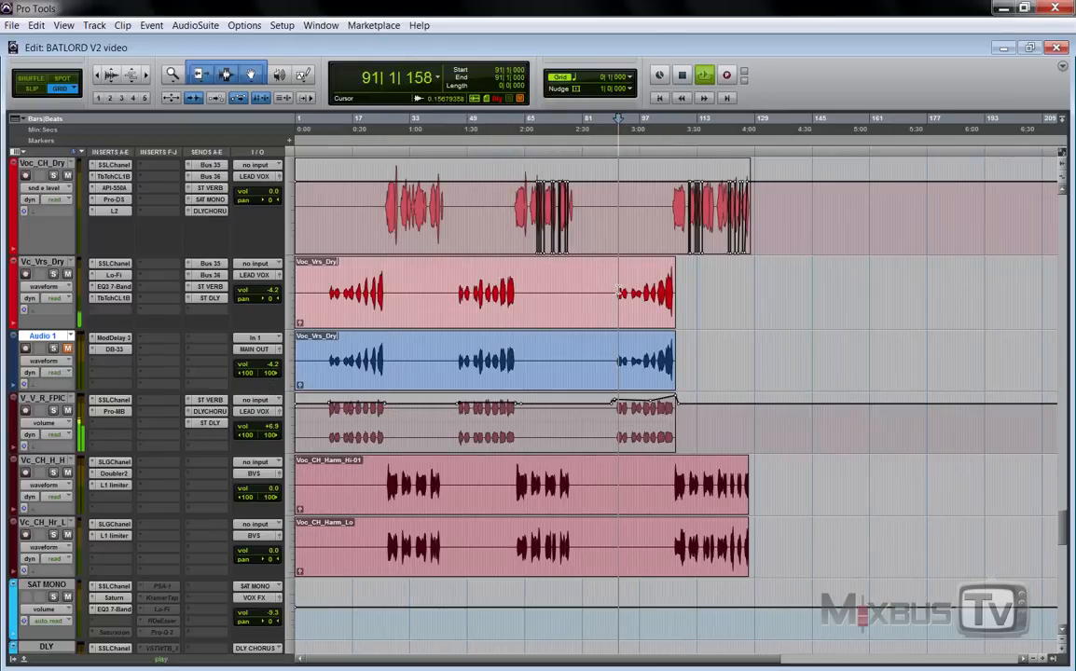
key("t")
key("t")
key("t")
key("r")
key("r")
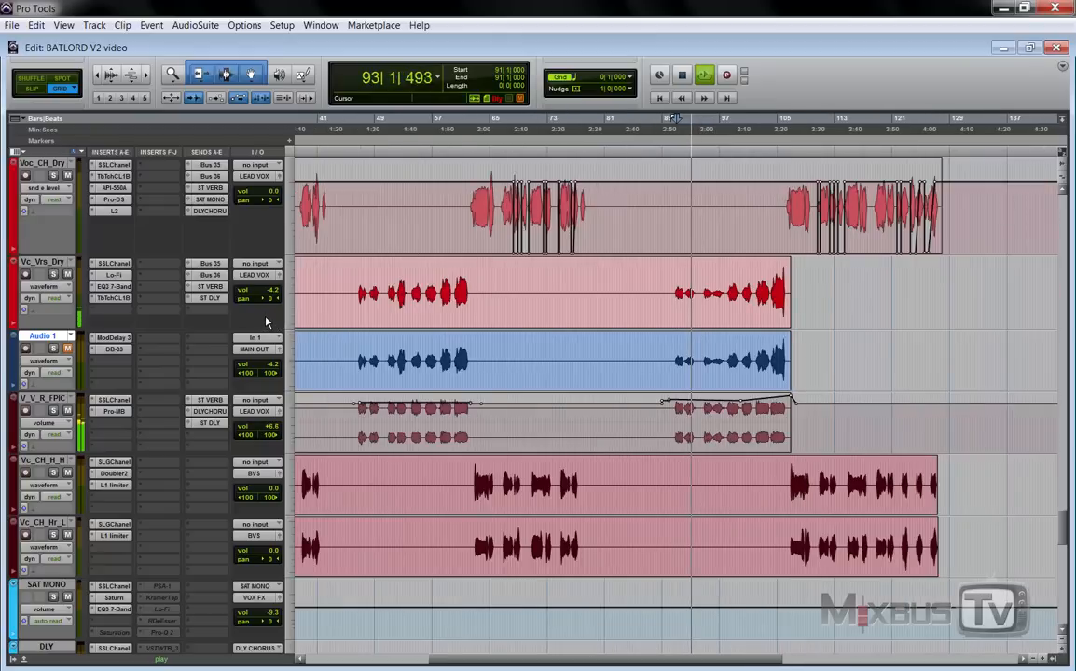
key("r")
key("space")
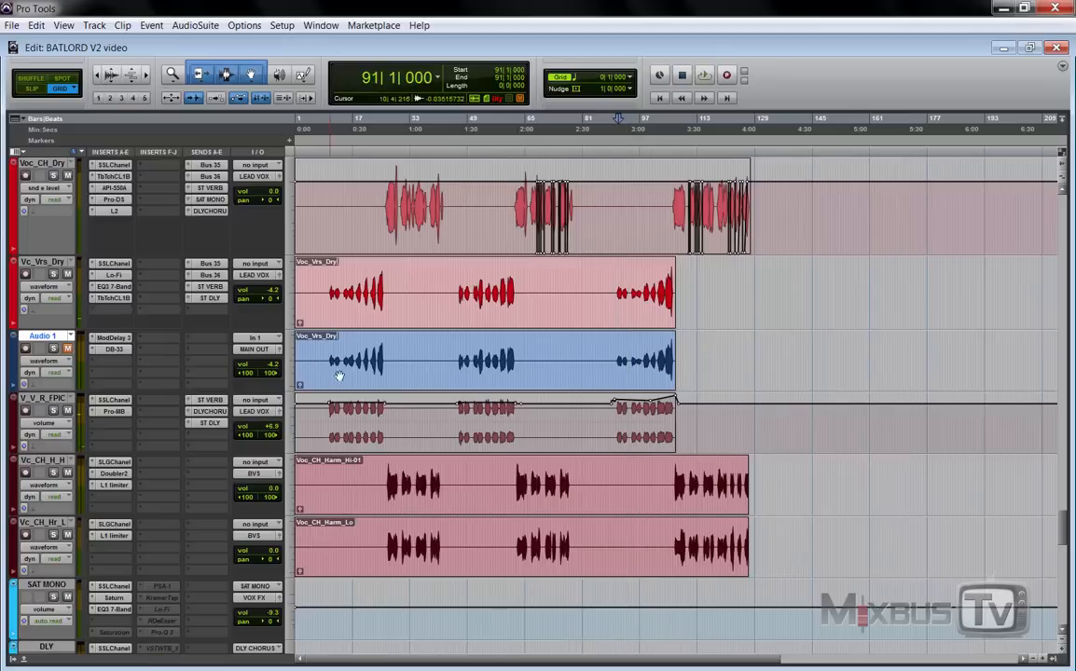
- Increase the V_V_R_FPIC track height and examine its volume automation across the verses, focusing on the third verse near bar 95
left_click_drag(274, 452, 278, 498)
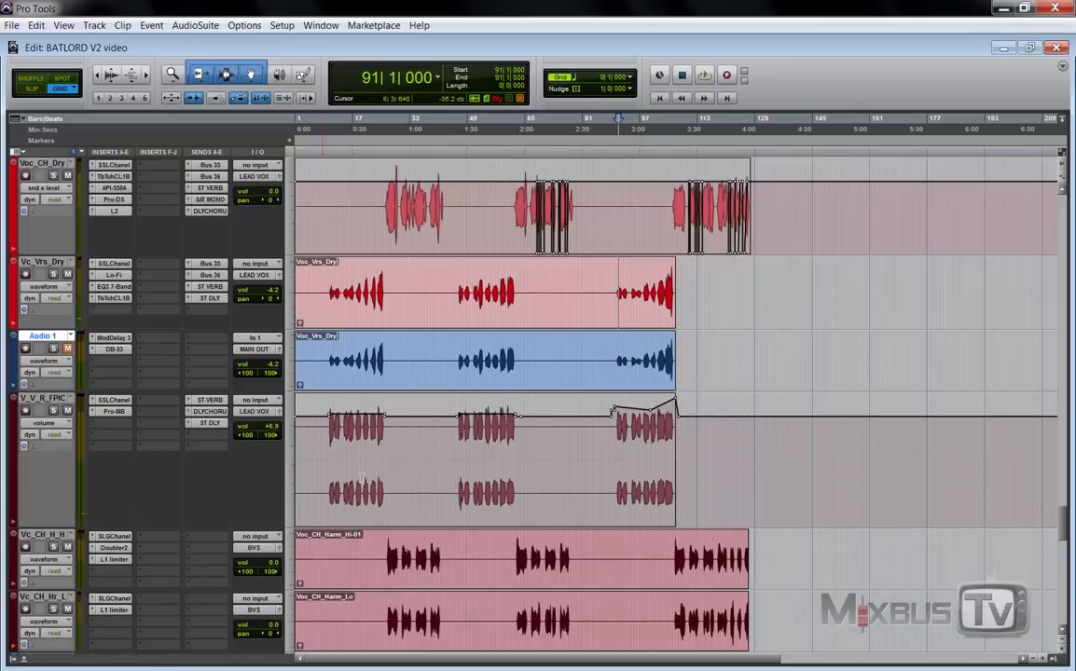
left_click_drag(323, 443, 438, 445)
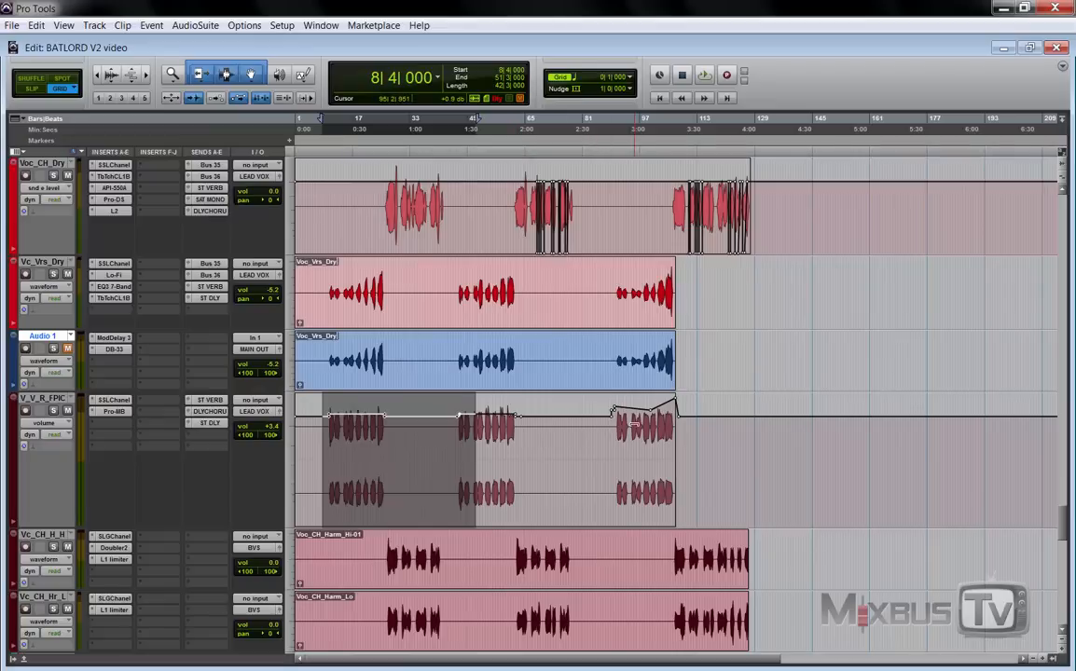
left_click(633, 438)
key("ctrl+]")
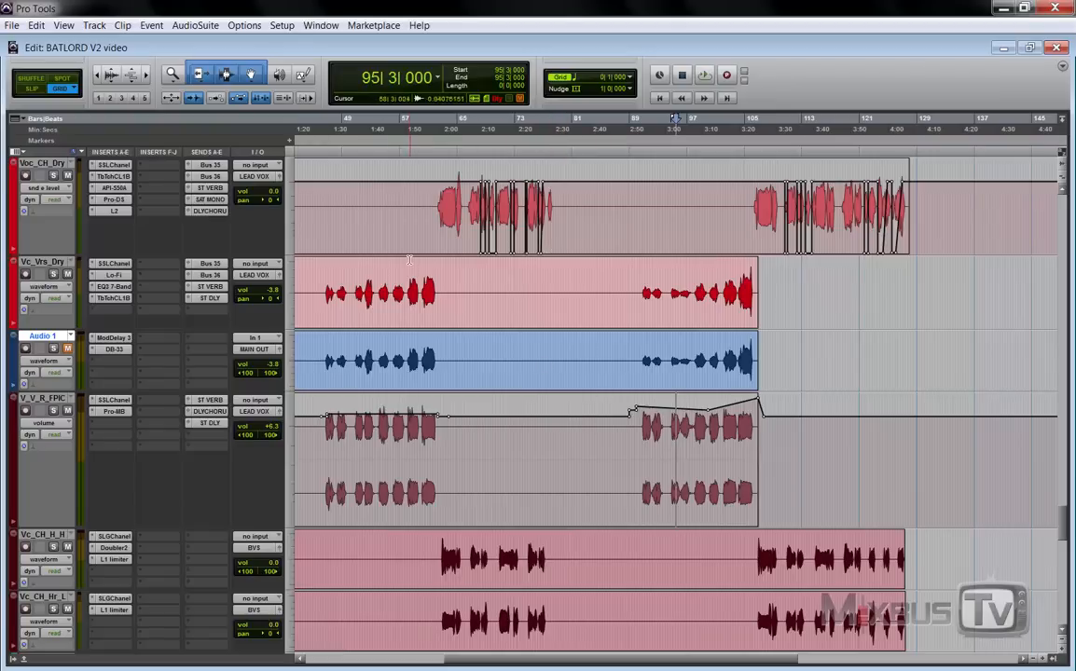
- Increase the Voc_CH_Dry track height and zoom in on its send E level automation around bar 74
left_click_drag(285, 254, 287, 320)
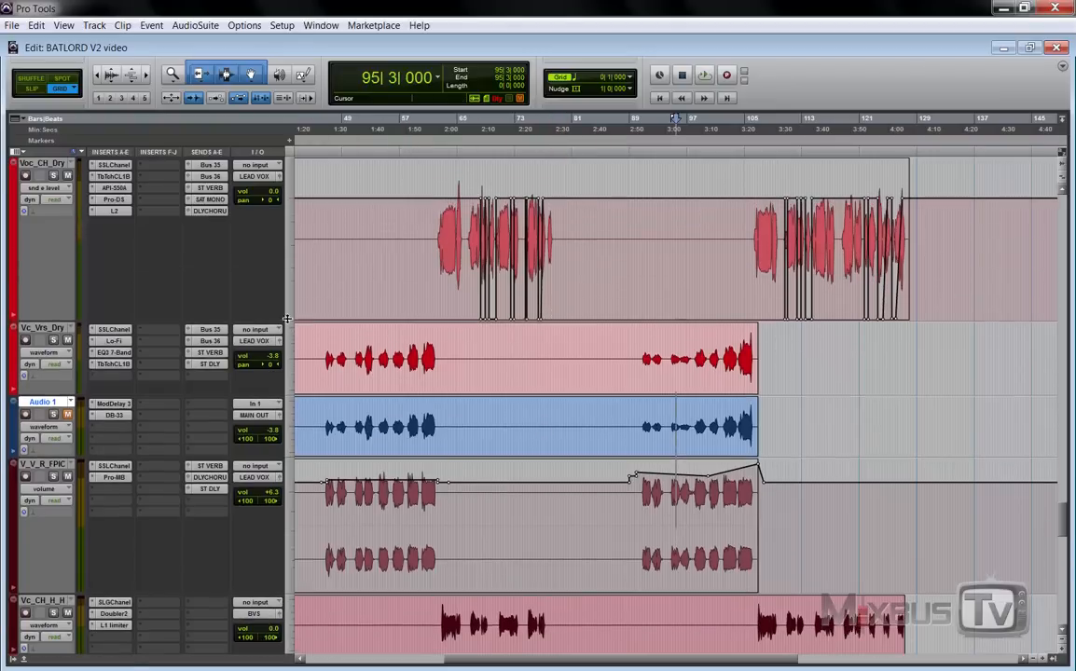
left_click_drag(437, 248, 620, 248)
left_click(564, 244)
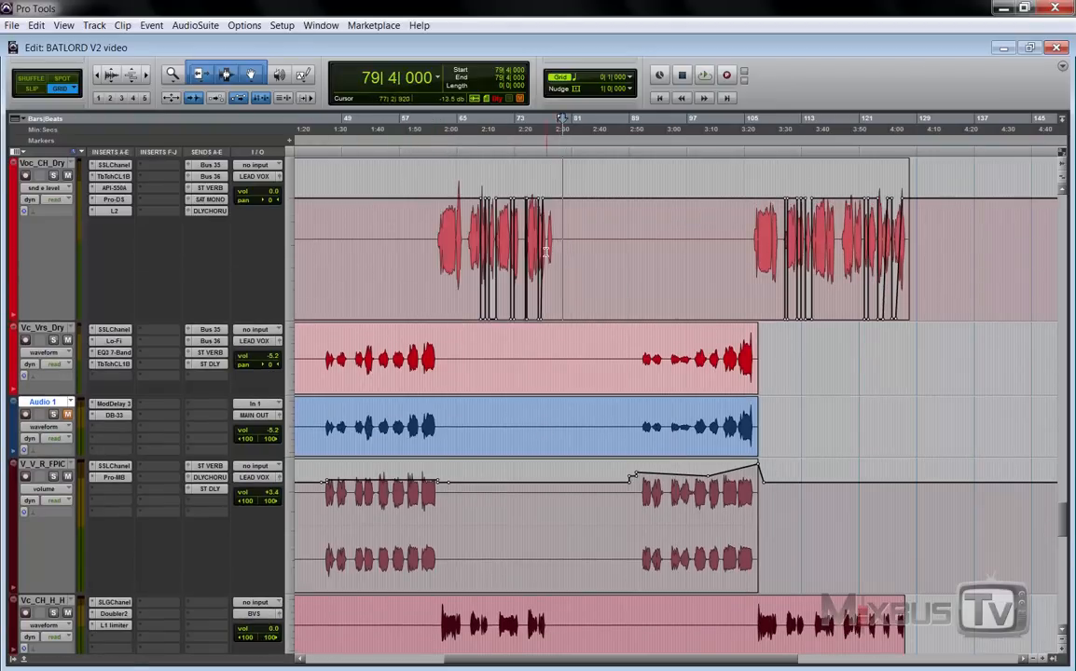
key("ctrl+]")
key("ctrl+]")
left_click(527, 247)
key("ctrl+]")
key("ctrl+]")
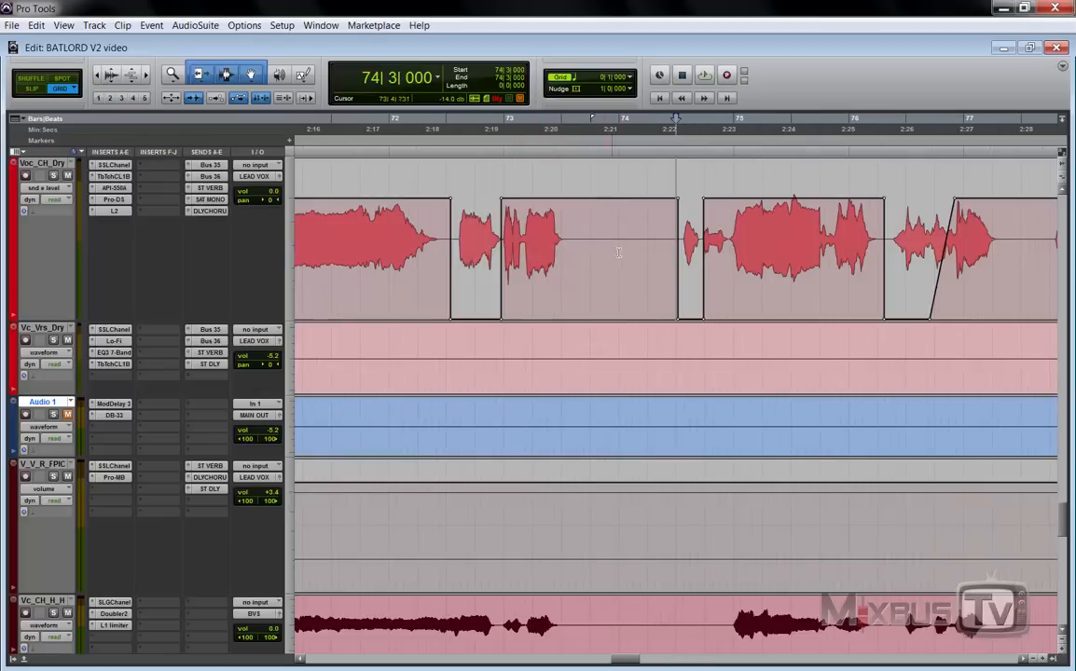
- Examine the Voc_CH_Dry send E level automation after bar 74 and across all the choruses of the song
key("ctrl+[")
key("ctrl+[")
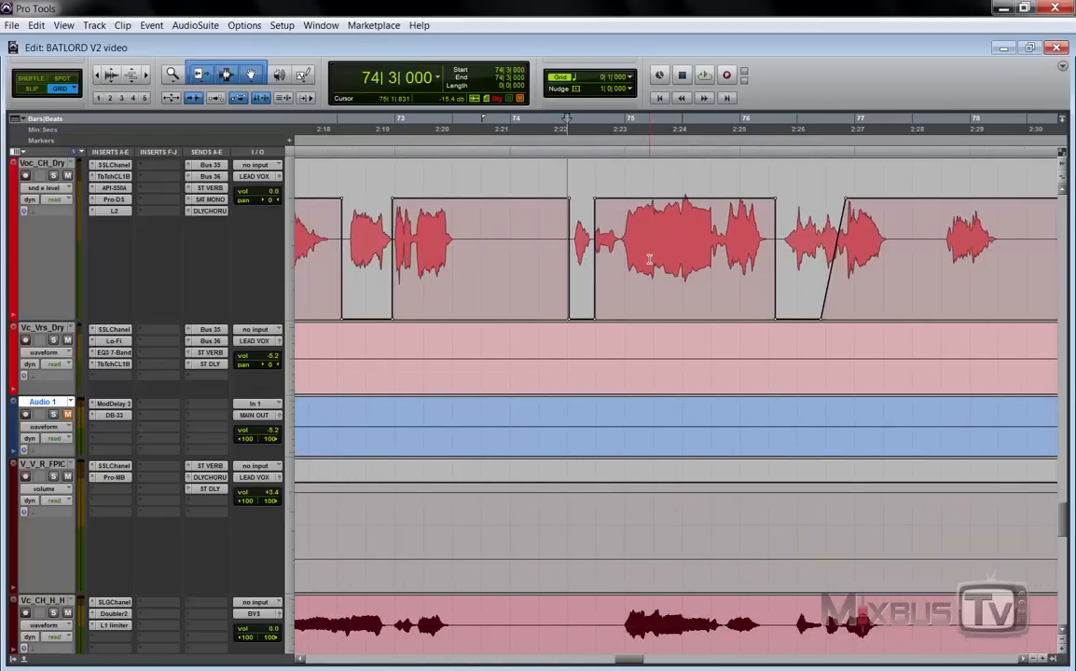
key("ctrl+[")
key("ctrl+[")
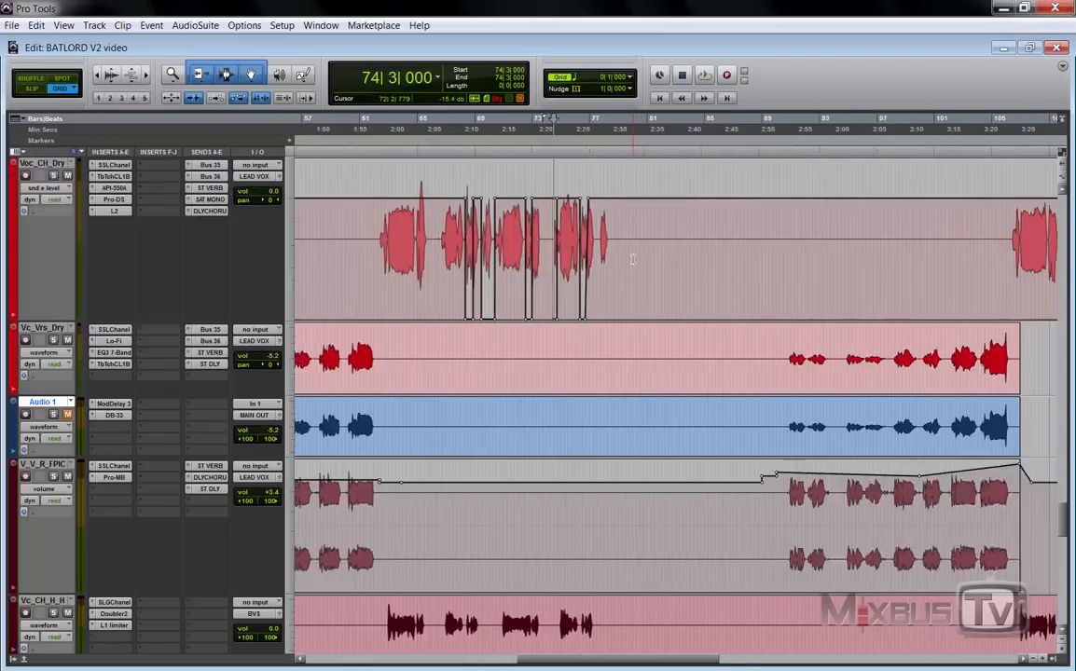
key("ctrl+]")
key("ctrl+[")
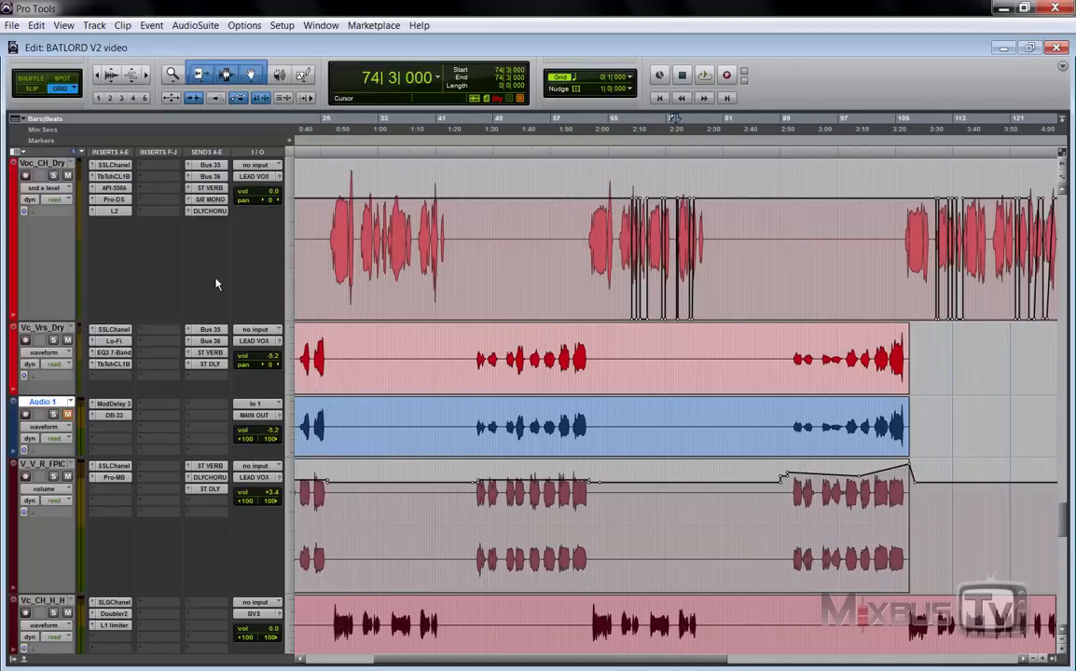
key("ctrl+[")
- Review the organ and guitar automation, and highlight the KIK SUM and SN SUM send B level automation from 40|1|000 to 117|1|000
scroll(217, 285, "down", 5)
scroll(216, 285, "down", 10)
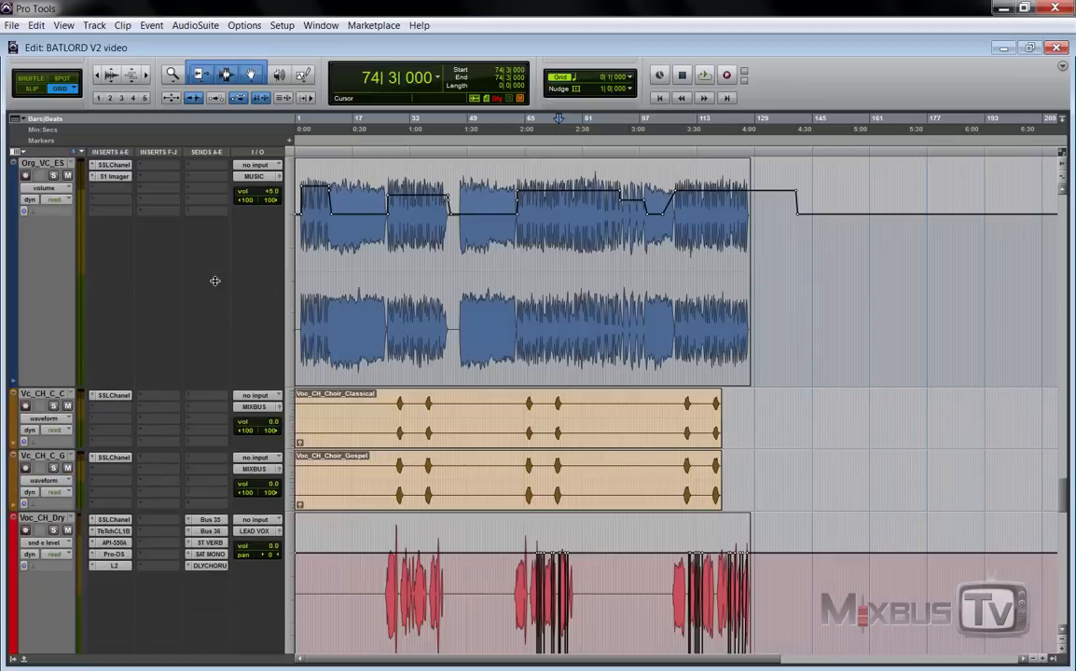
scroll(401, 336, "up", 2)
scroll(400, 335, "up", 8)
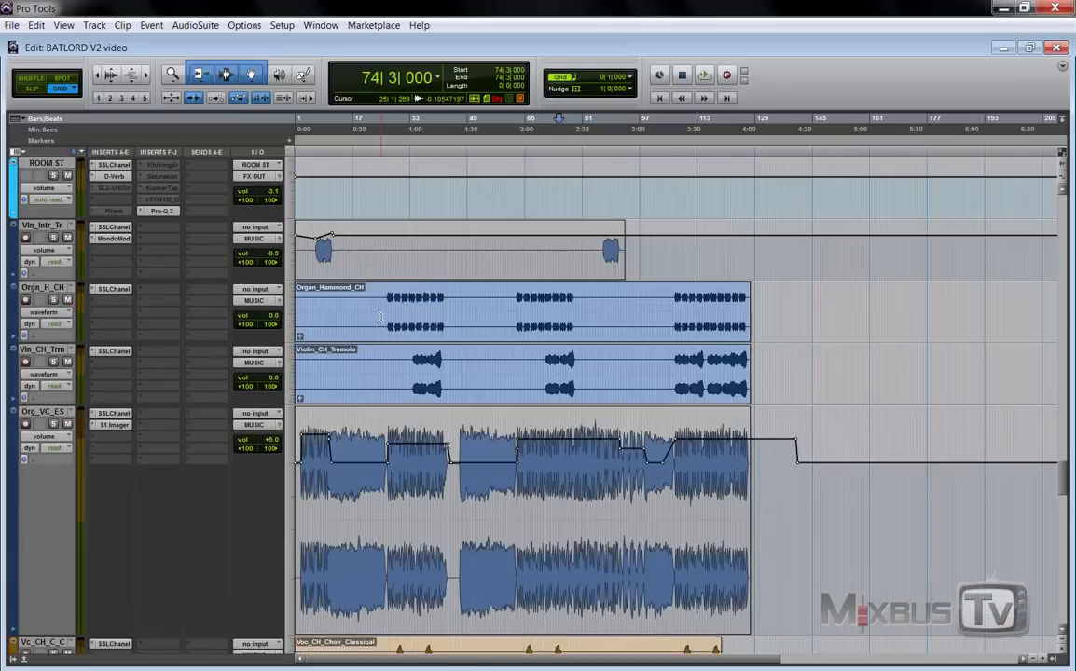
scroll(384, 336, "up", 12)
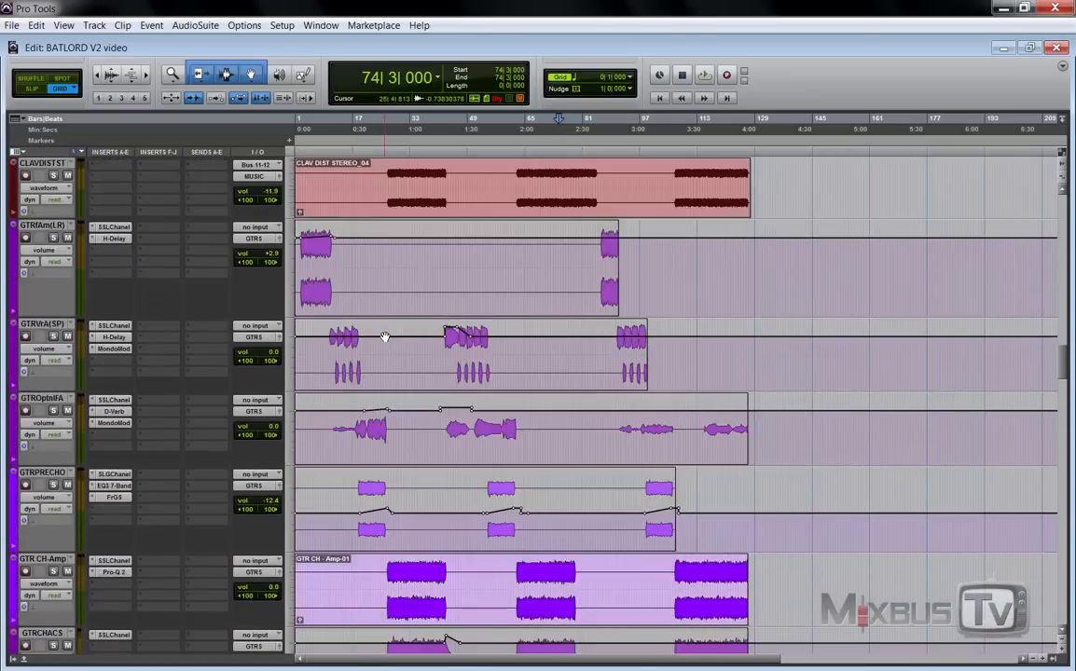
scroll(384, 337, "up", 2)
scroll(384, 337, "down", 3)
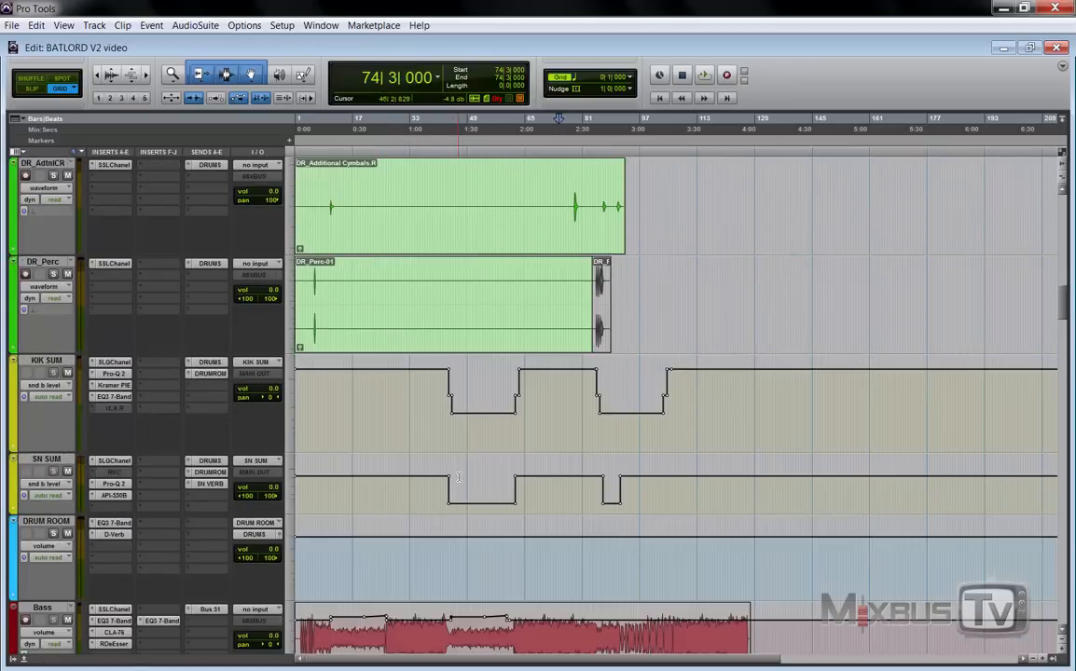
left_click_drag(437, 461, 710, 433)
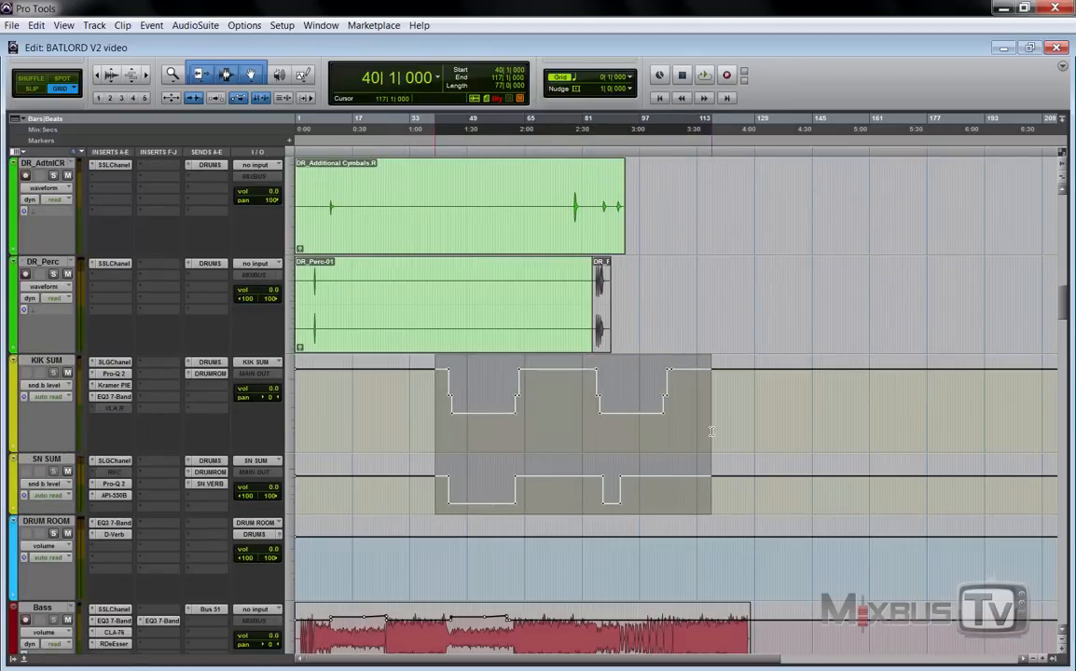
left_click(547, 410)
- Look over the drum tracks, including the DR_OvHds send A level automation, up to the piano intro tracks
key("r")
key("r")
scroll(498, 396, "up", 5)
key("t")
key("t")
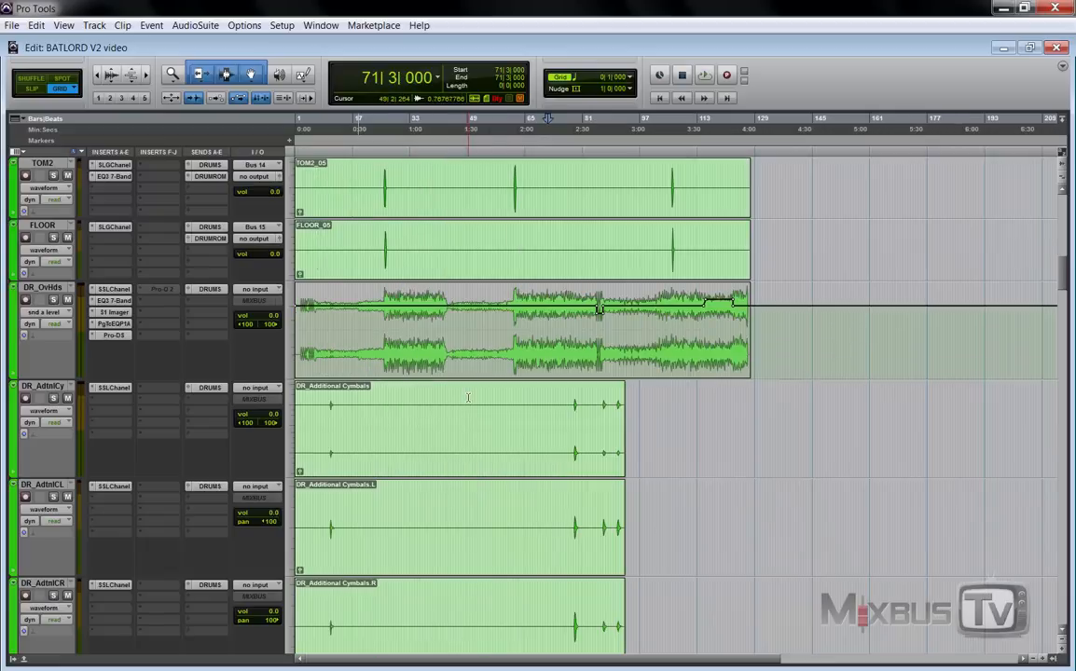
scroll(476, 396, "up", 5)
scroll(476, 396, "up", 8)
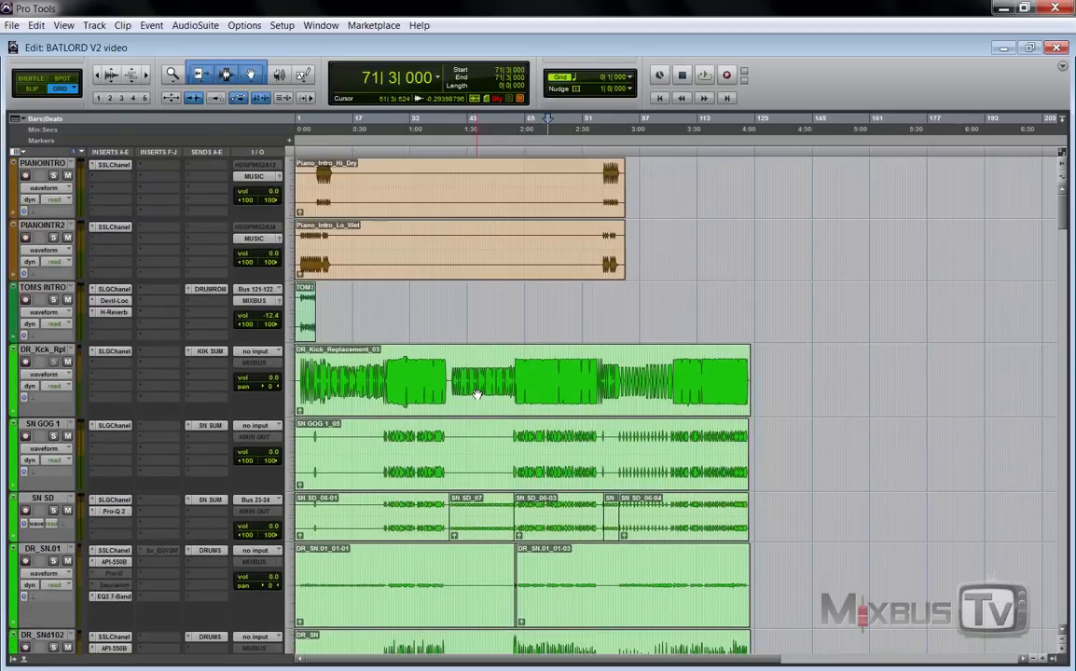
- Review the track automation from the bass clavinet and guitars through Org_VC_ES to the vocal tracks and delay returns
scroll(477, 396, "down", 14)
scroll(476, 395, "down", 15)
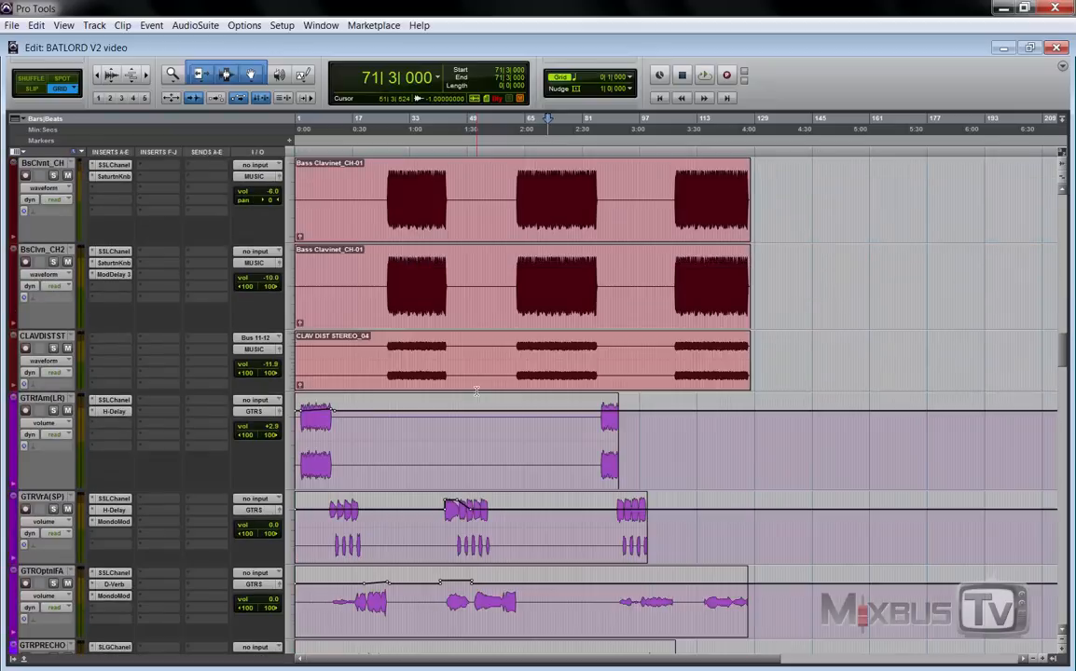
scroll(466, 388, "down", 5)
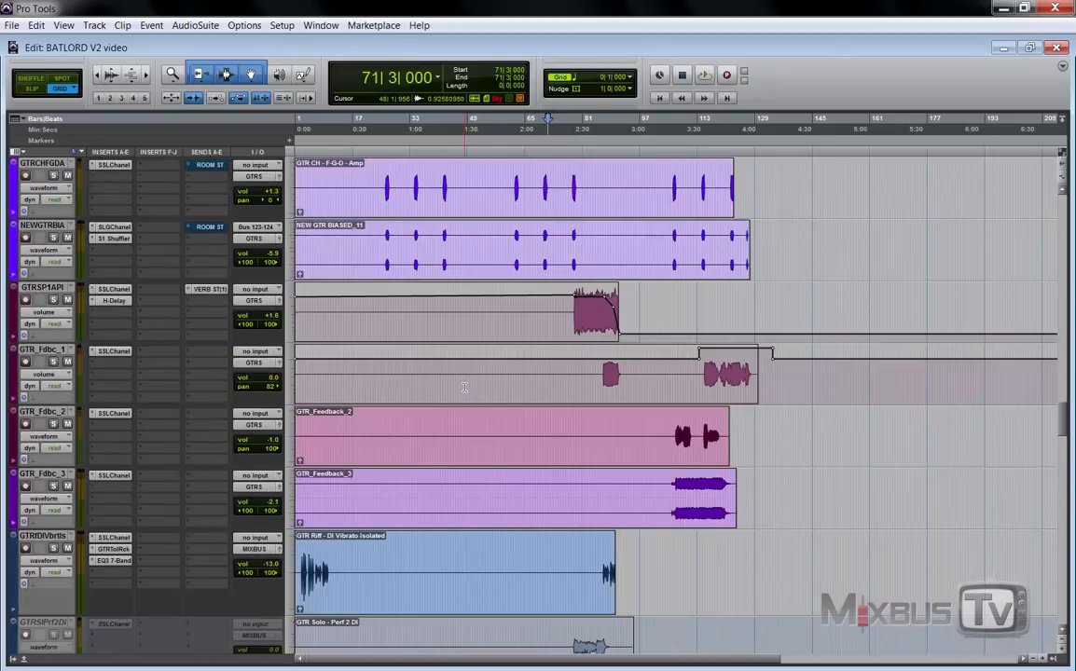
scroll(464, 387, "down", 12)
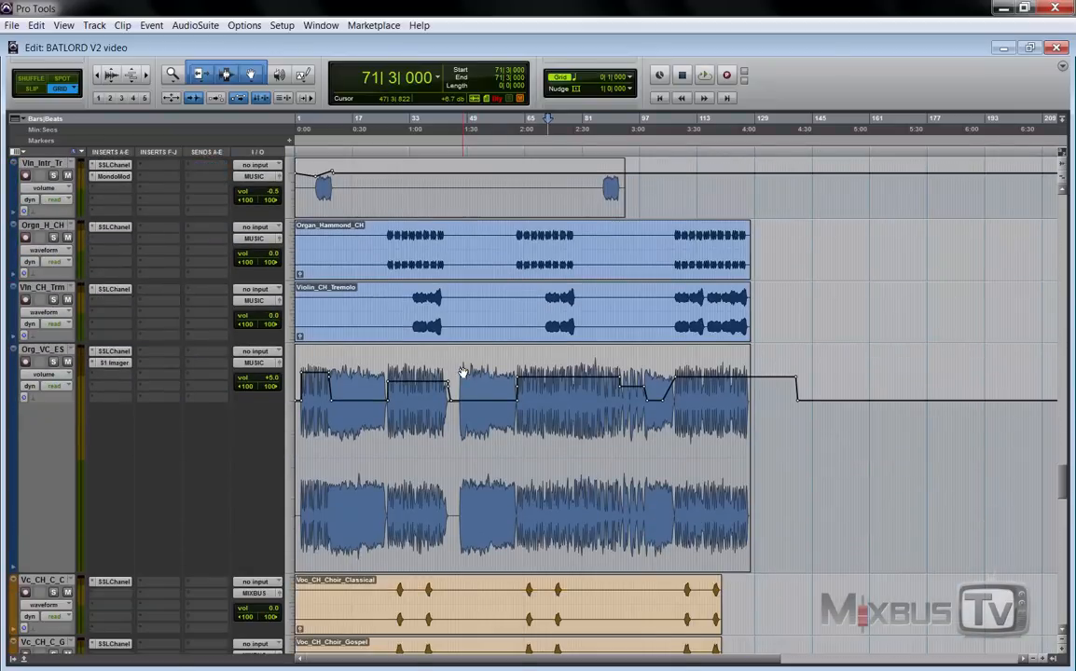
scroll(461, 373, "down", 10)
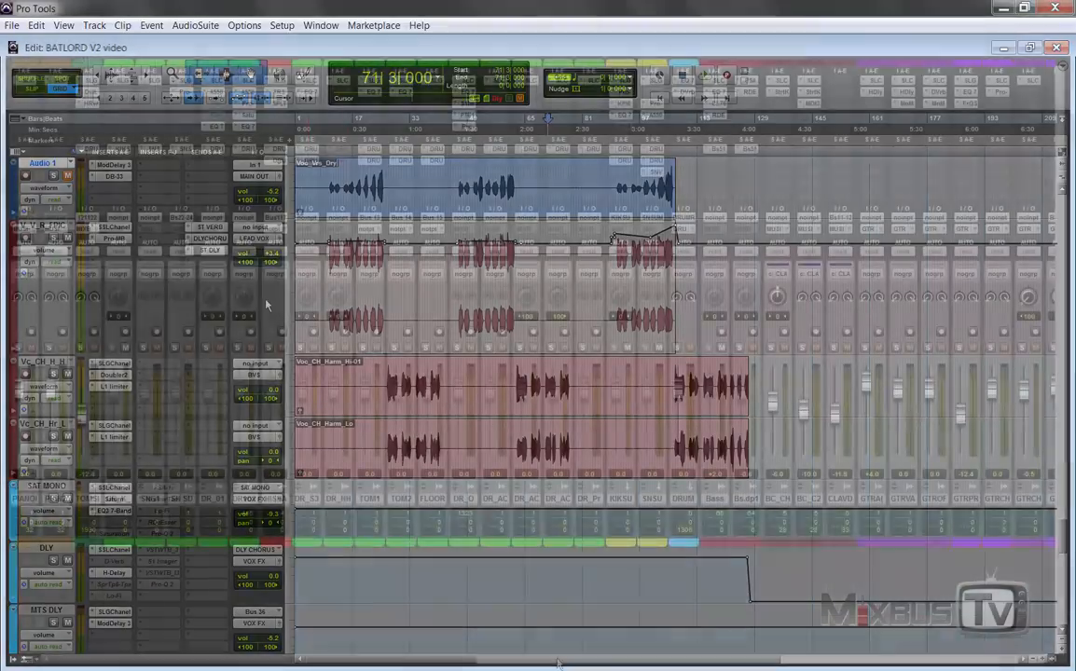